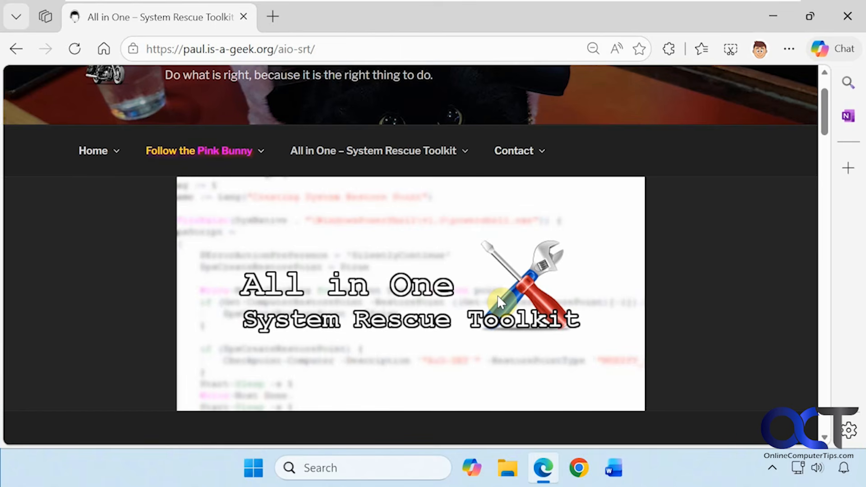
Step: Read through the toolkit page's About, Features, Editions and Download sections, as far as the direct download links
{"action": "scroll", "coordinate": [497, 294], "scroll_direction": "down", "scroll_amount": 6}
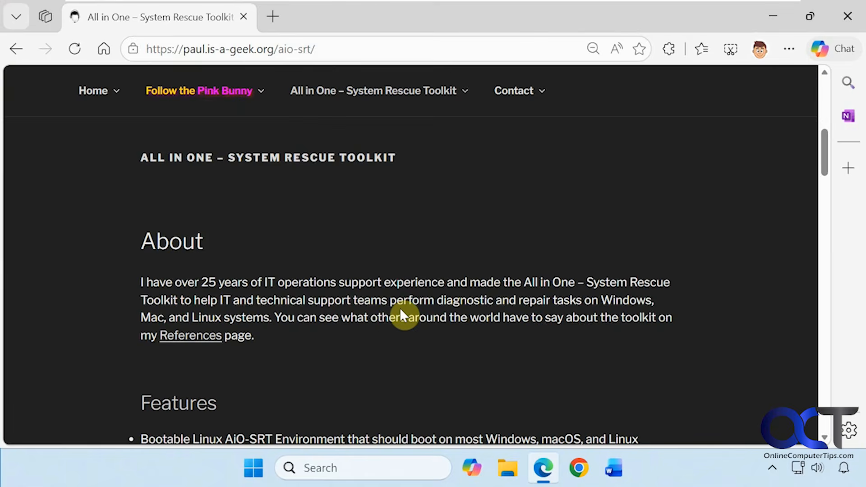
{"action": "scroll", "coordinate": [401, 312], "scroll_direction": "down", "scroll_amount": 5}
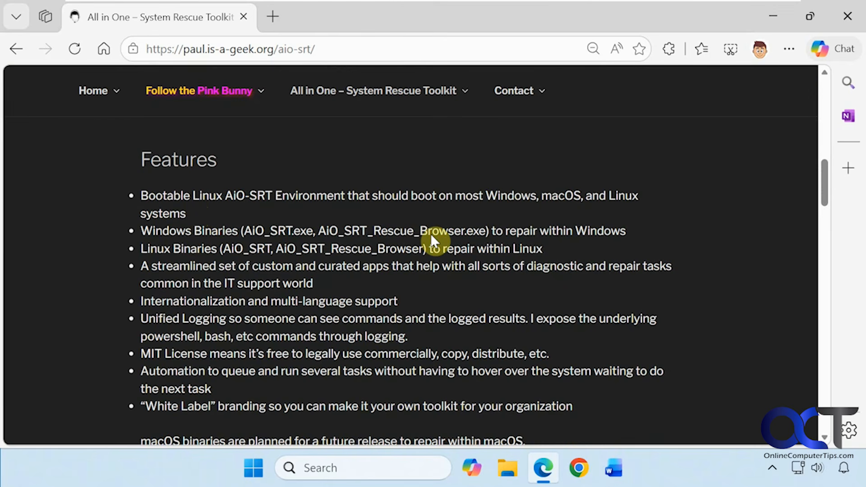
{"action": "scroll", "coordinate": [430, 233], "scroll_direction": "down", "scroll_amount": 5}
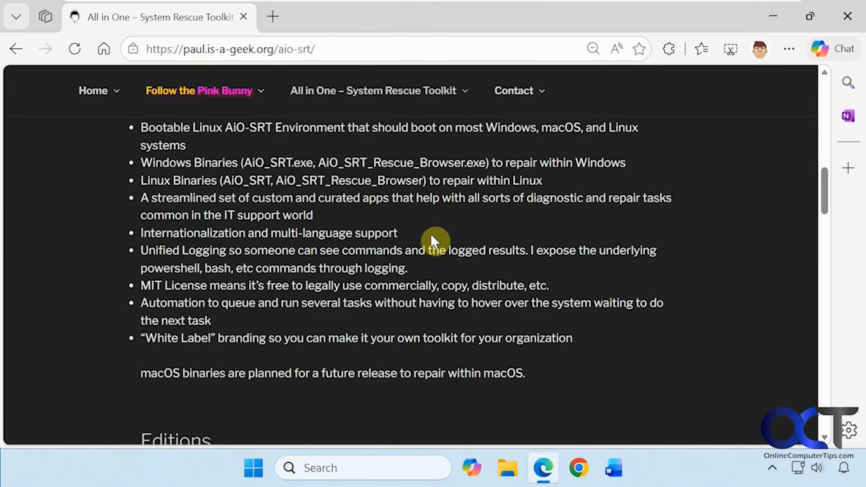
{"action": "scroll", "coordinate": [437, 248], "scroll_direction": "down", "scroll_amount": 2}
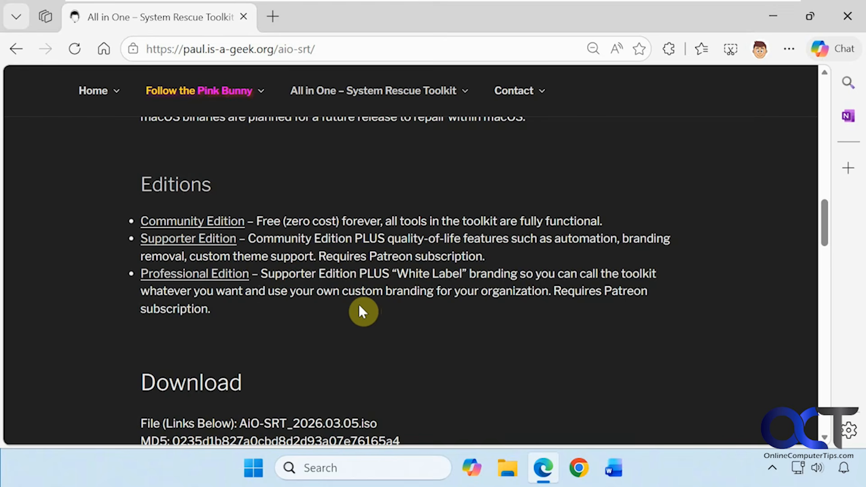
{"action": "scroll", "coordinate": [361, 311], "scroll_direction": "down", "scroll_amount": 3}
{"action": "scroll", "coordinate": [361, 311], "scroll_direction": "down", "scroll_amount": 3}
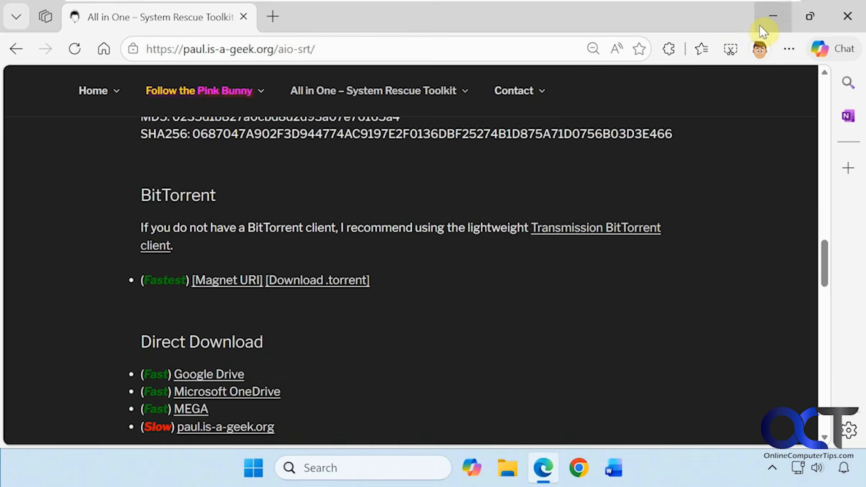
Step: Minimize the browser and check the properties of the AiO-SRT_2026.03.05.iso file on the desktop
{"action": "left_click", "coordinate": [773, 16]}
{"action": "left_click", "coordinate": [35, 315]}
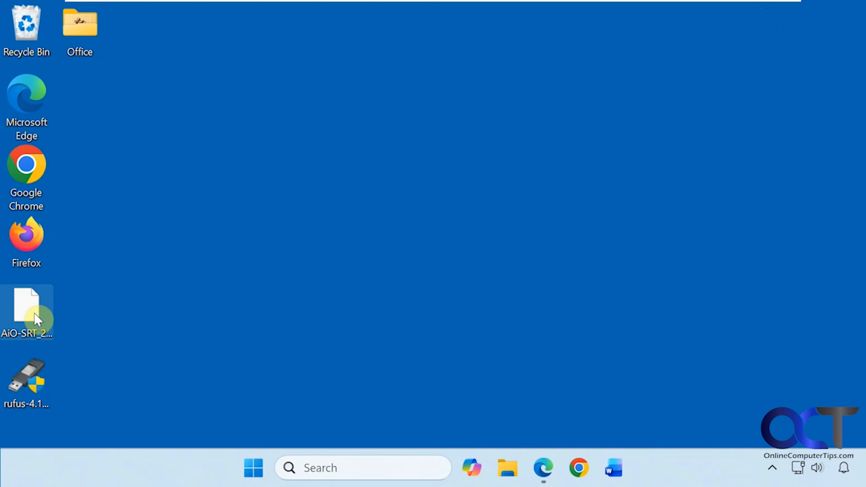
{"action": "right_click", "coordinate": [35, 317]}
{"action": "left_click", "coordinate": [87, 247]}
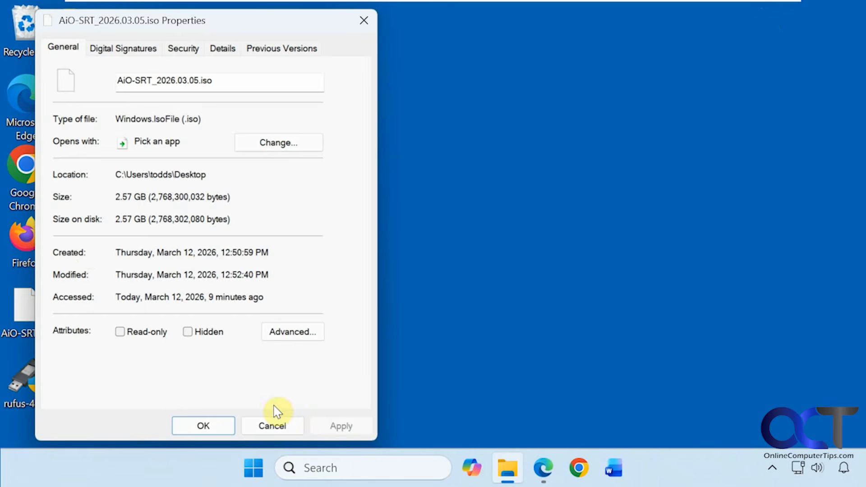
{"action": "left_click", "coordinate": [275, 425]}
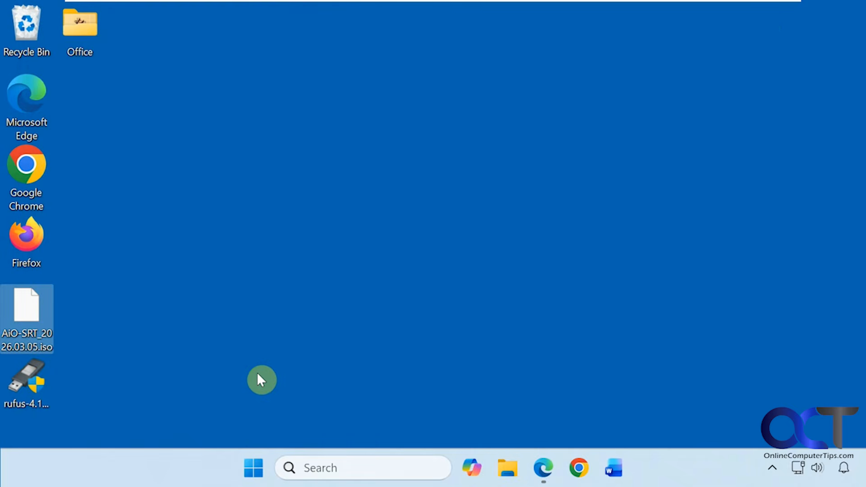
Step: Launch Rufus from the rufus-4.11p.exe file on the desktop and get through its startup prompts
{"action": "double_click", "coordinate": [34, 379]}
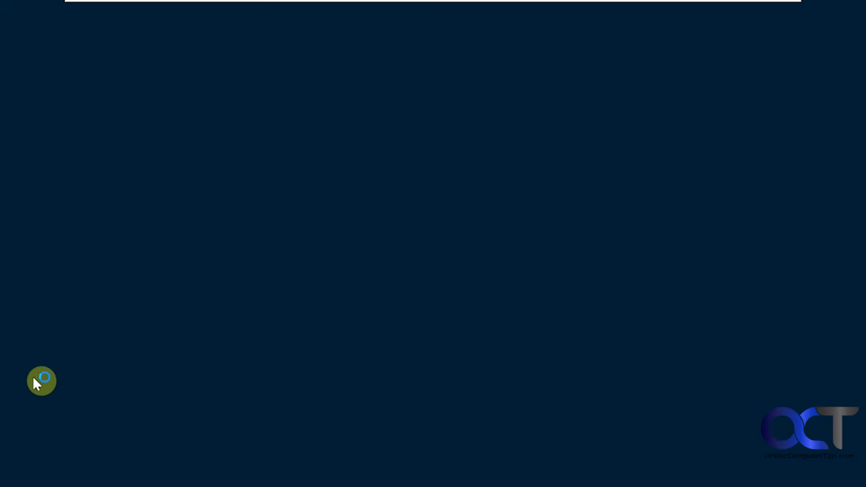
{"action": "left_click", "coordinate": [324, 367]}
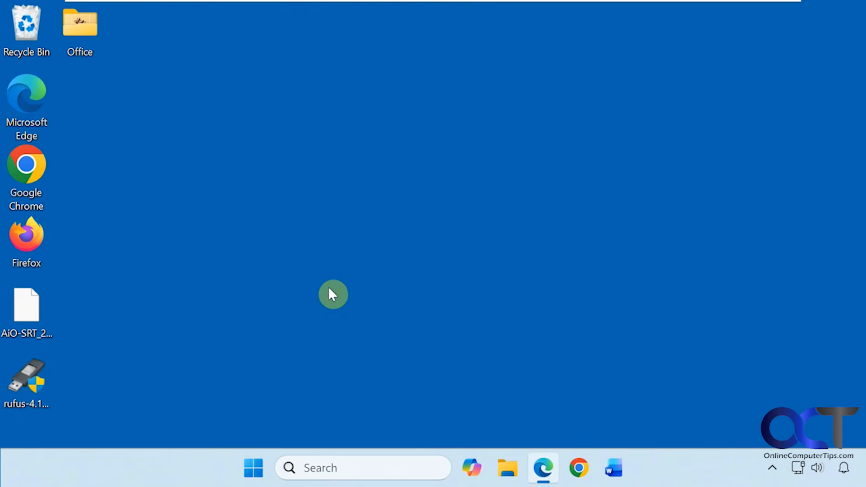
{"action": "left_click", "coordinate": [564, 266]}
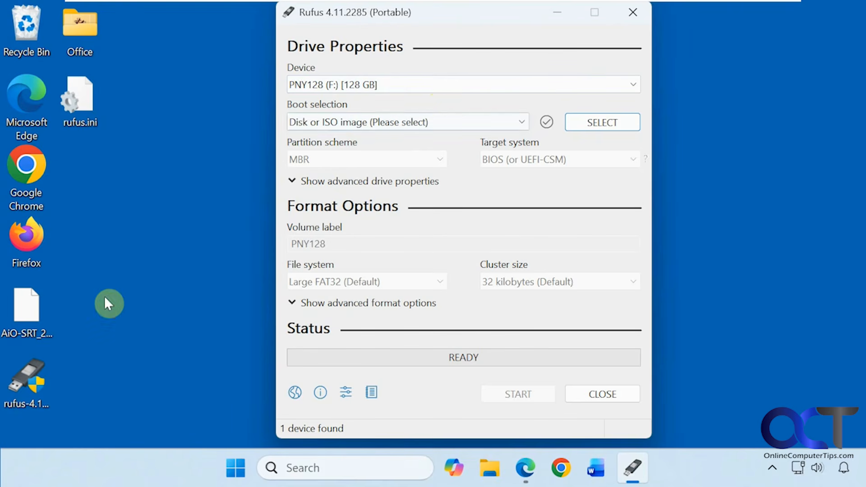
Step: Load AiO-SRT_2026.03.05.iso as the boot image and set the partition scheme to GPT
{"action": "left_click", "coordinate": [603, 122]}
{"action": "double_click", "coordinate": [532, 151]}
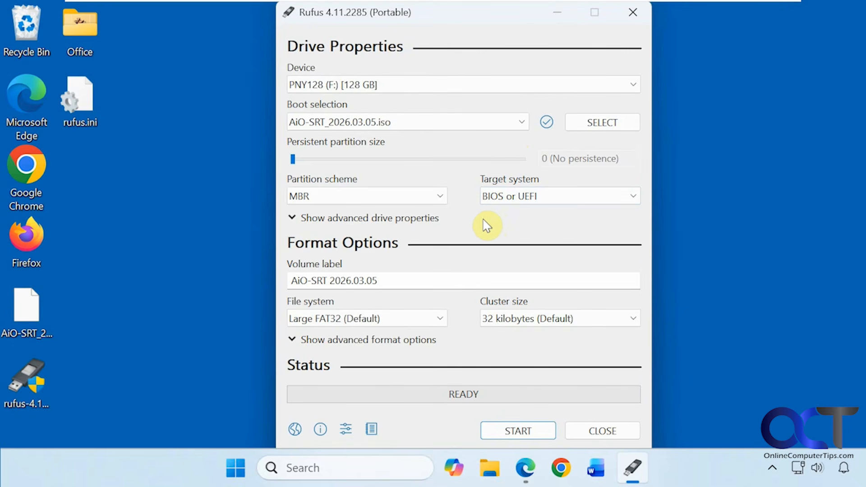
{"action": "left_click", "coordinate": [438, 198]}
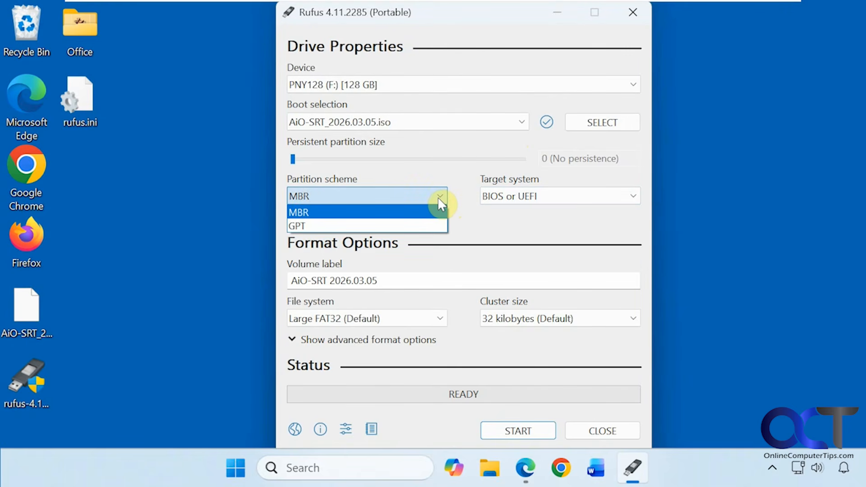
{"action": "left_click", "coordinate": [429, 226]}
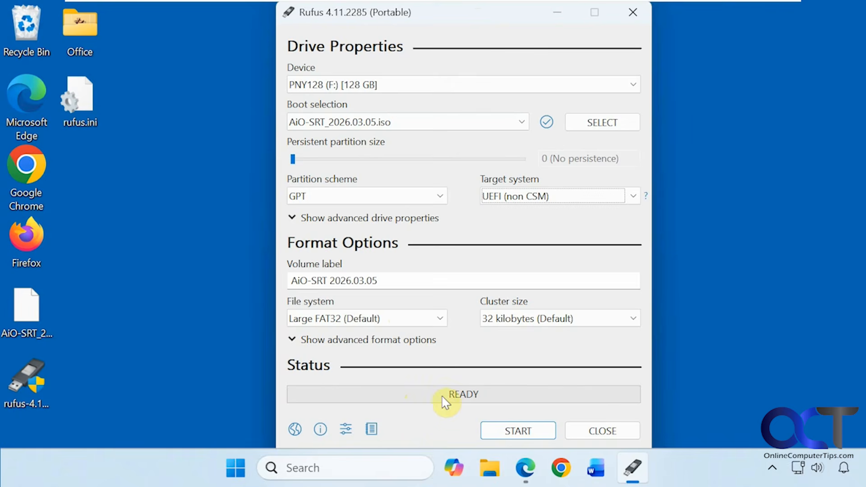
Step: Write the image to the PNY128 (F:) drive in ISO Image mode, accepting the data erasure, and close Rufus
{"action": "left_click", "coordinate": [512, 431]}
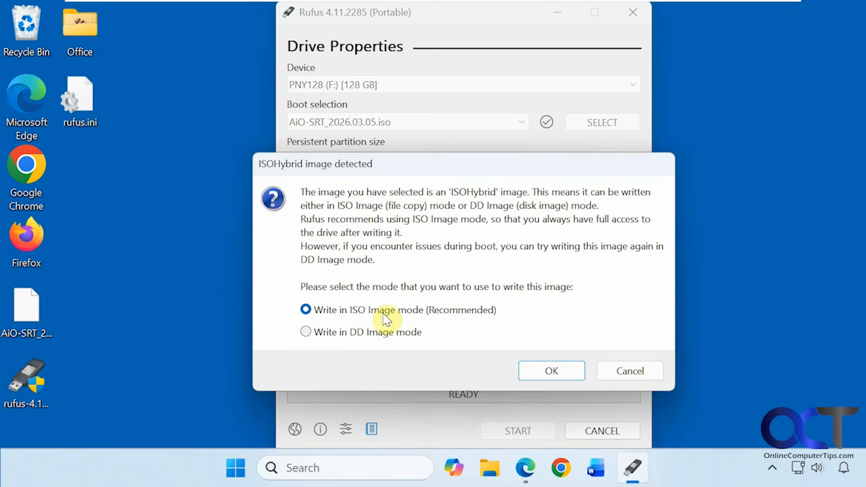
{"action": "left_click", "coordinate": [548, 371]}
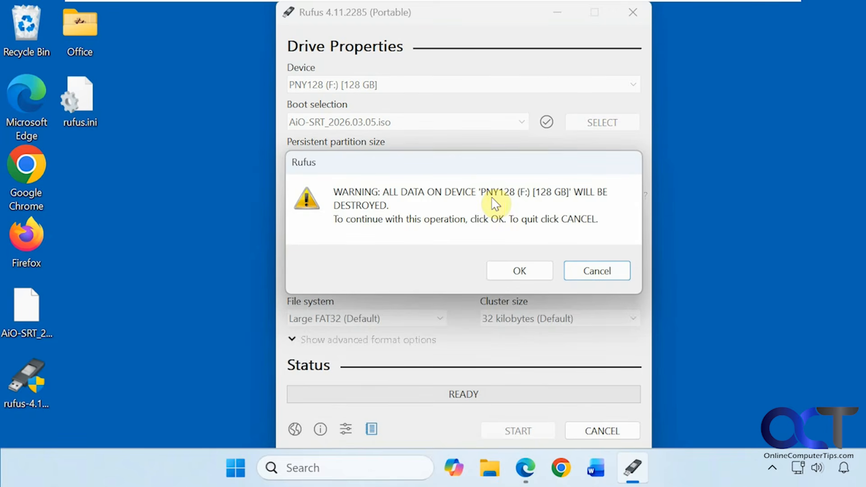
{"action": "left_click", "coordinate": [521, 272]}
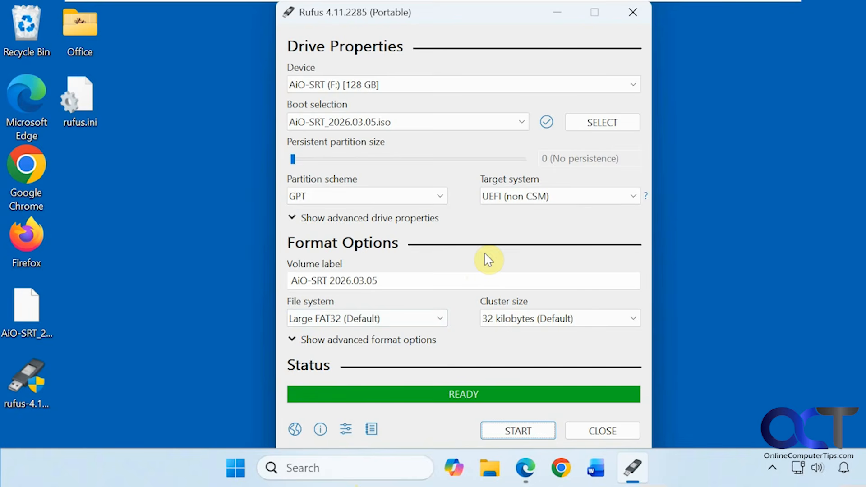
{"action": "left_click", "coordinate": [597, 434]}
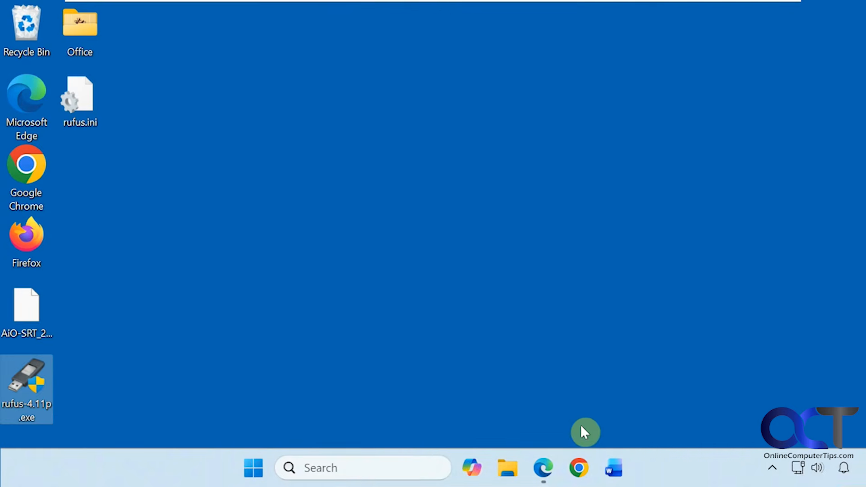
Step: Inspect the files on the AIO-SRT 202 (F:) drive in File Explorer and close the window
{"action": "left_click", "coordinate": [514, 459]}
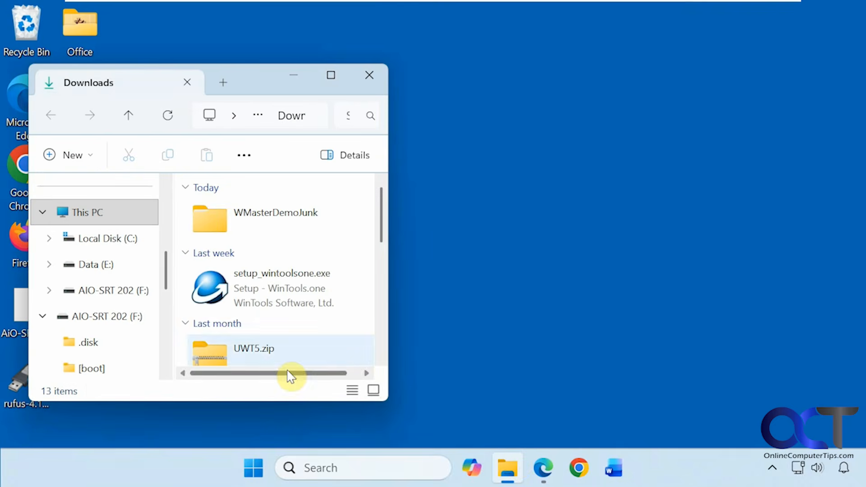
{"action": "left_click", "coordinate": [136, 297]}
{"action": "scroll", "coordinate": [265, 286], "scroll_direction": "down", "scroll_amount": 5}
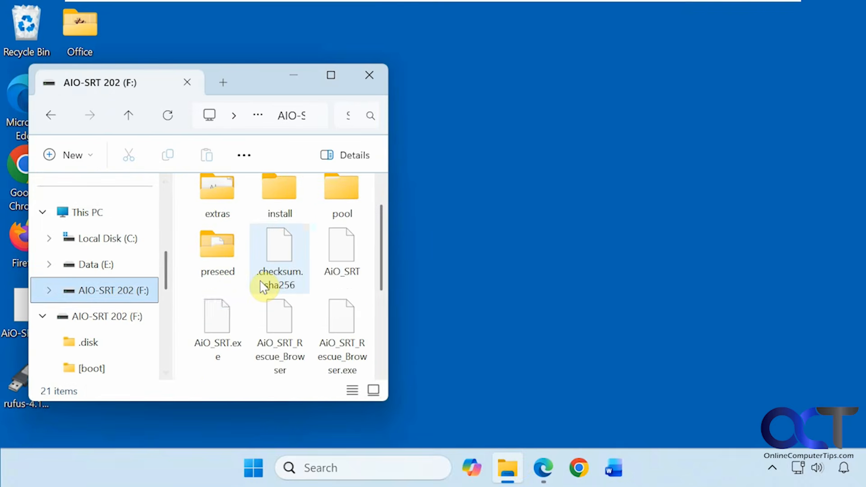
{"action": "scroll", "coordinate": [261, 286], "scroll_direction": "up", "scroll_amount": 5}
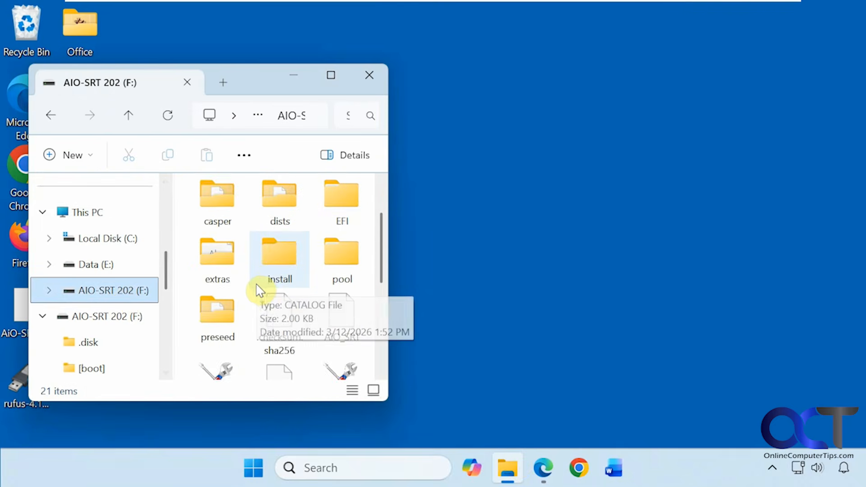
{"action": "left_click", "coordinate": [369, 75]}
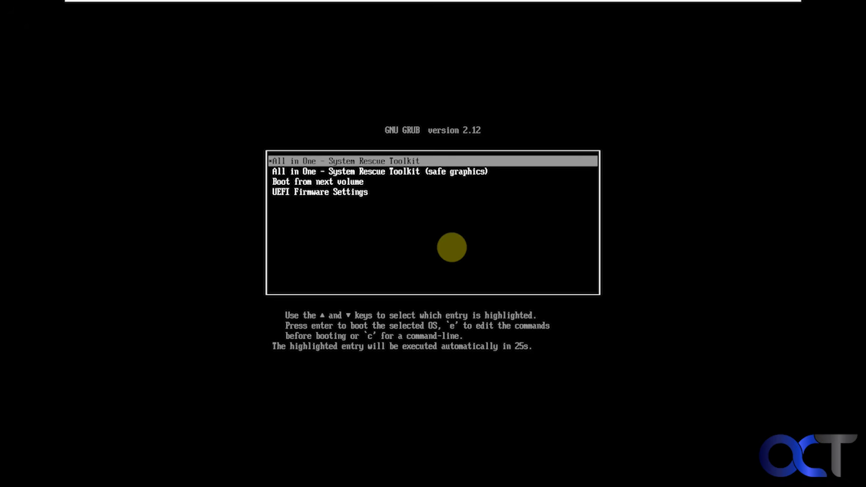
Step: Look through the boot menu, start the standard All in One - System Rescue Toolkit entry and accept its license agreement
{"action": "key", "text": "Down"}
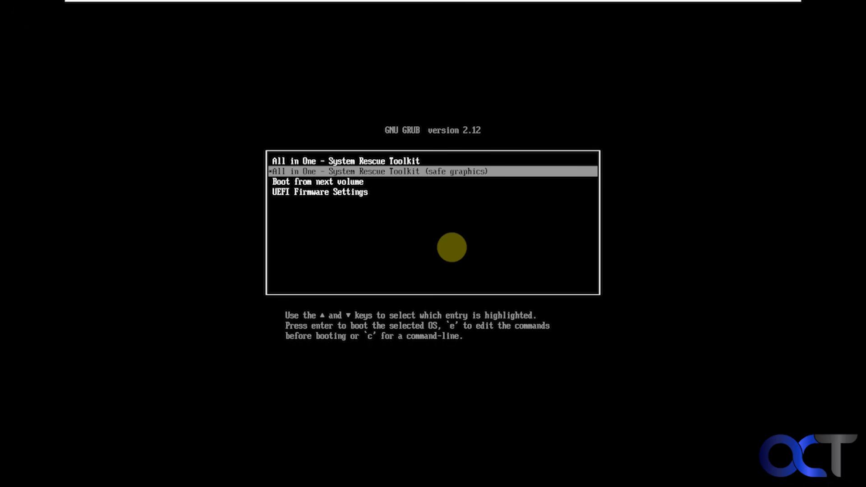
{"action": "key", "text": "Up"}
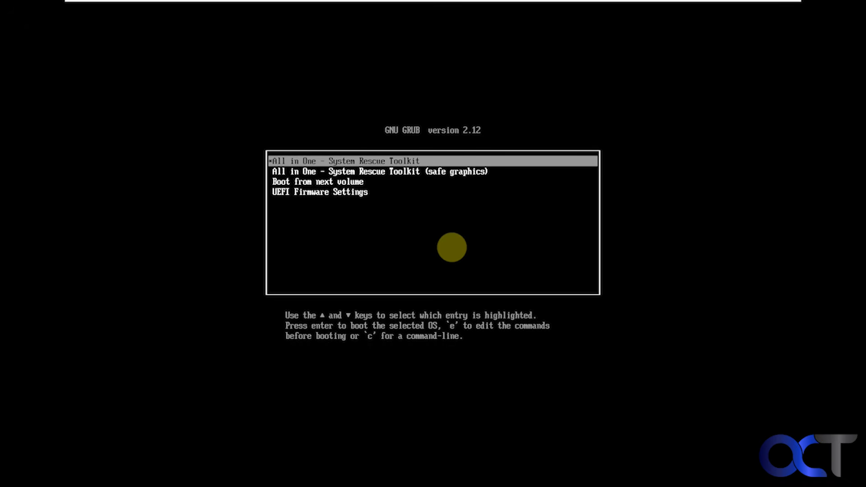
{"action": "key", "text": "Down"}
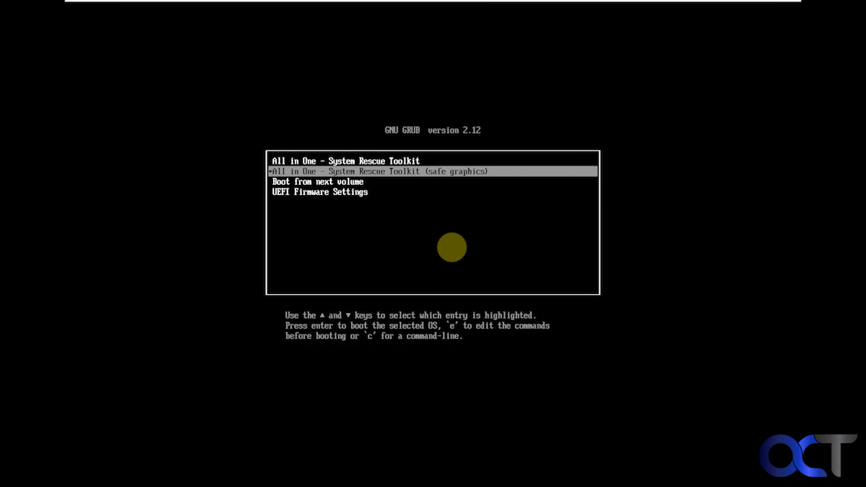
{"action": "key", "text": "Down"}
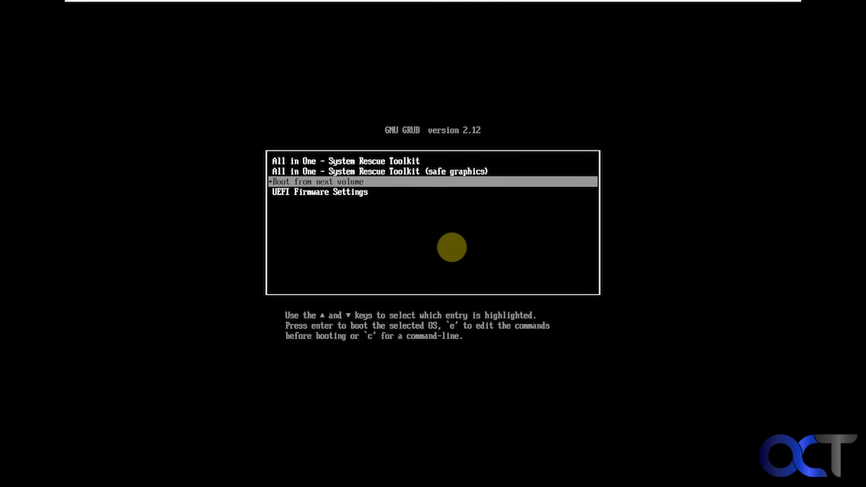
{"action": "key", "text": "Up"}
{"action": "key", "text": "Up"}
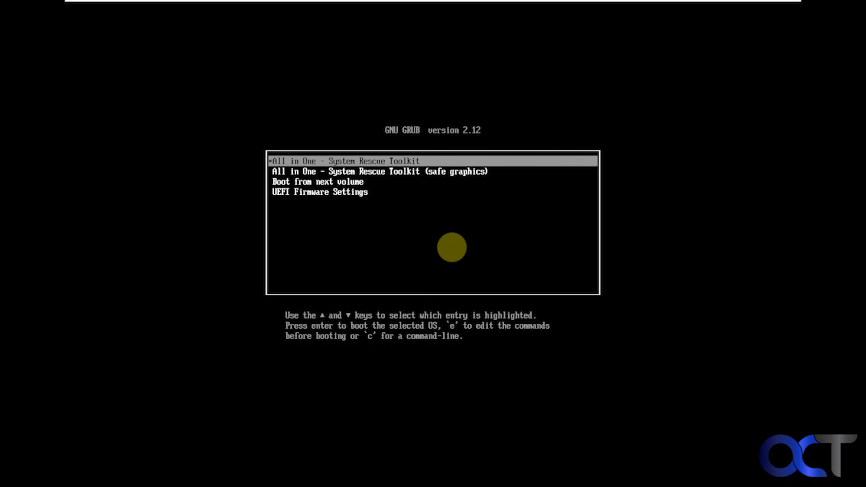
{"action": "key", "text": "Return"}
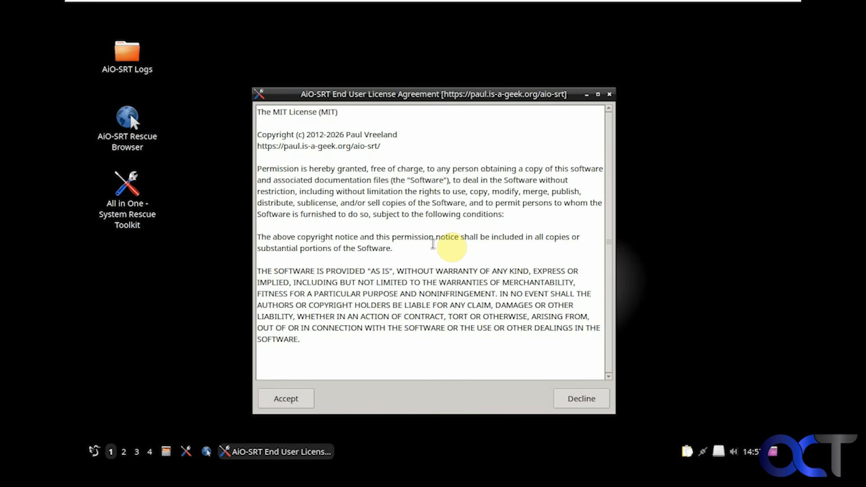
{"action": "left_click", "coordinate": [297, 400]}
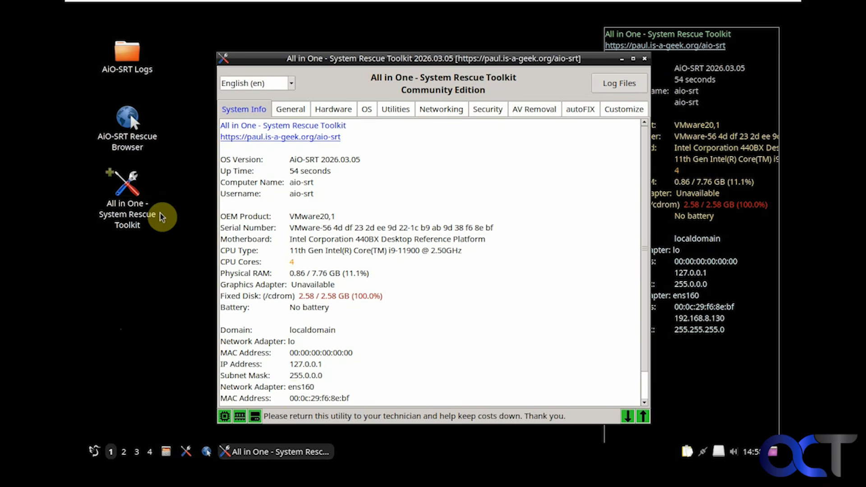
Step: Check the three desktop shortcuts and view the aio-srt home folder in the file manager, closing its window again
{"action": "left_click", "coordinate": [141, 209]}
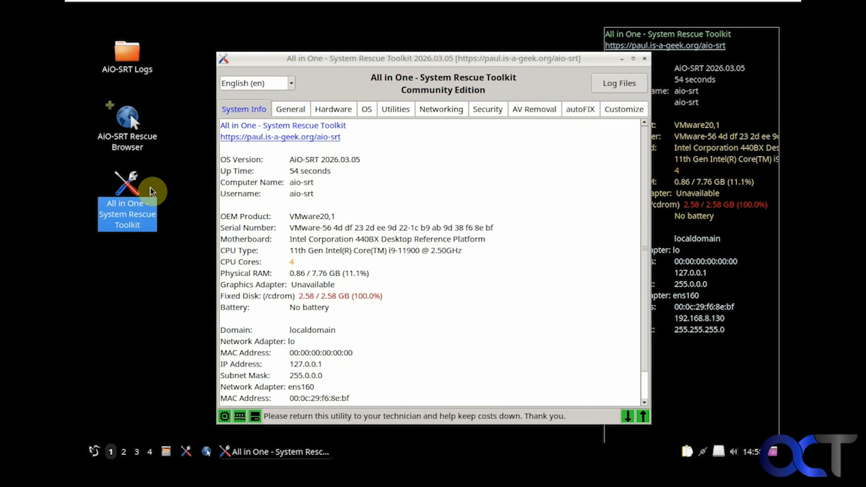
{"action": "left_click", "coordinate": [134, 136]}
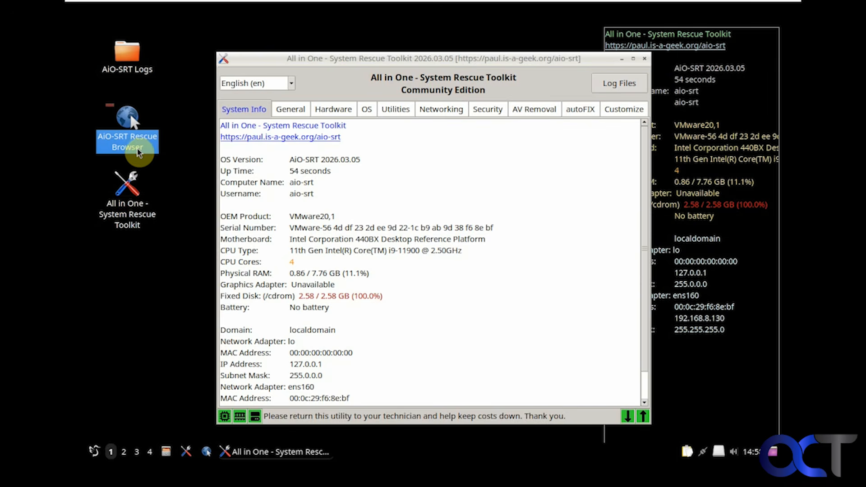
{"action": "left_click", "coordinate": [140, 66]}
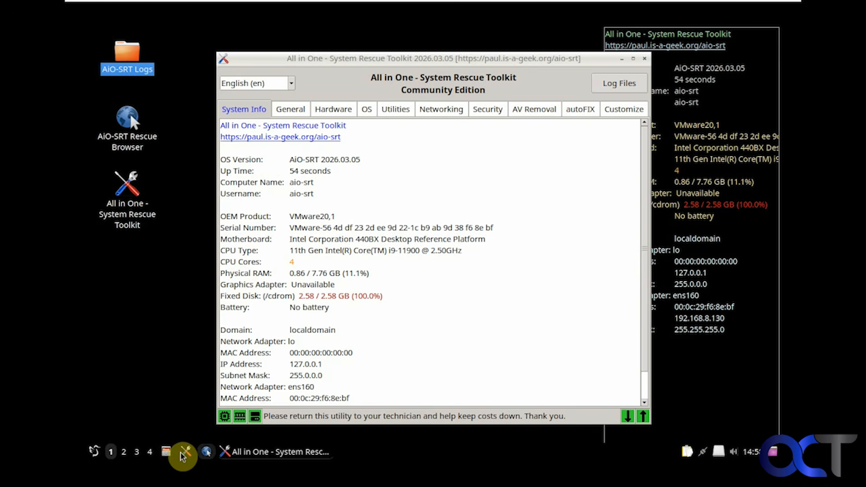
{"action": "left_click", "coordinate": [168, 452]}
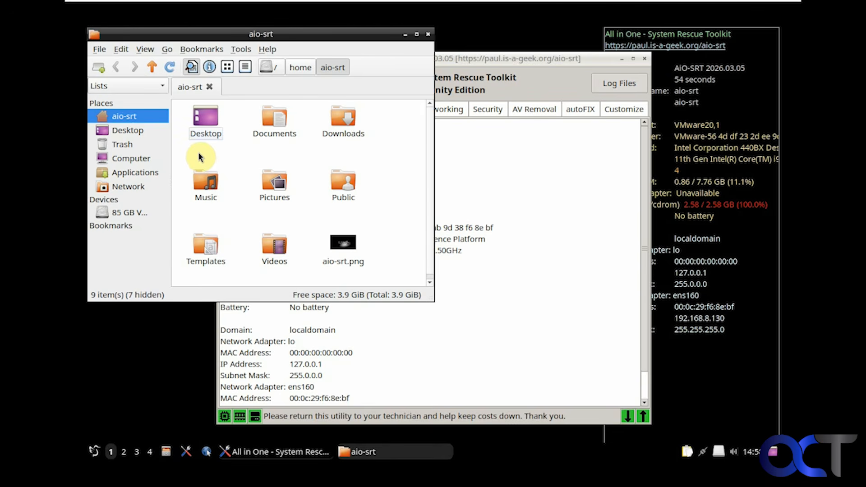
{"action": "left_click", "coordinate": [427, 34]}
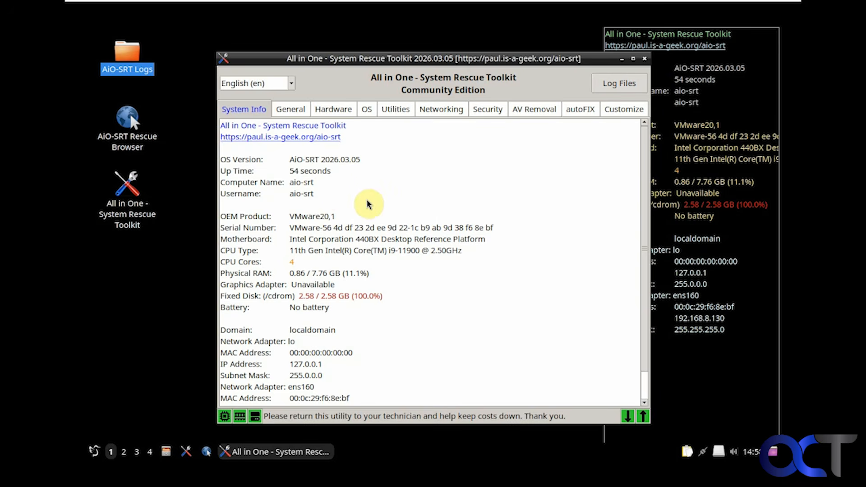
Step: Review the toolkit's system information and open the File Manager from the general tools
{"action": "scroll", "coordinate": [405, 225], "scroll_direction": "down", "scroll_amount": 1}
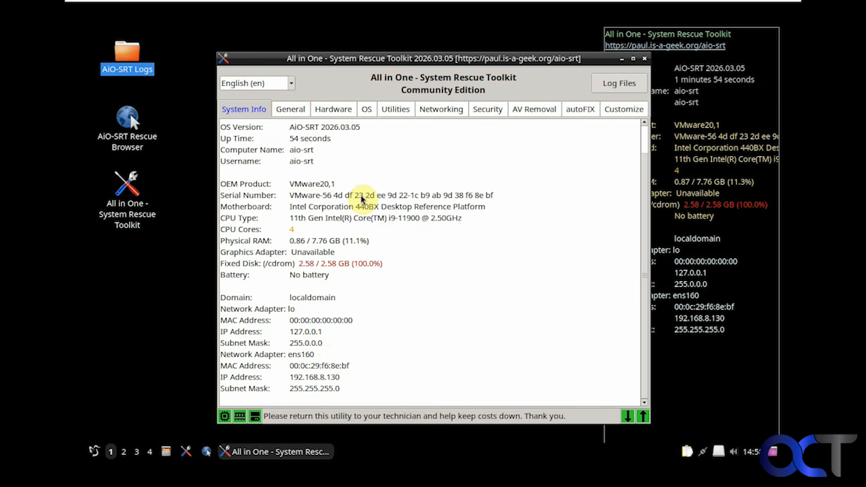
{"action": "left_click", "coordinate": [290, 113]}
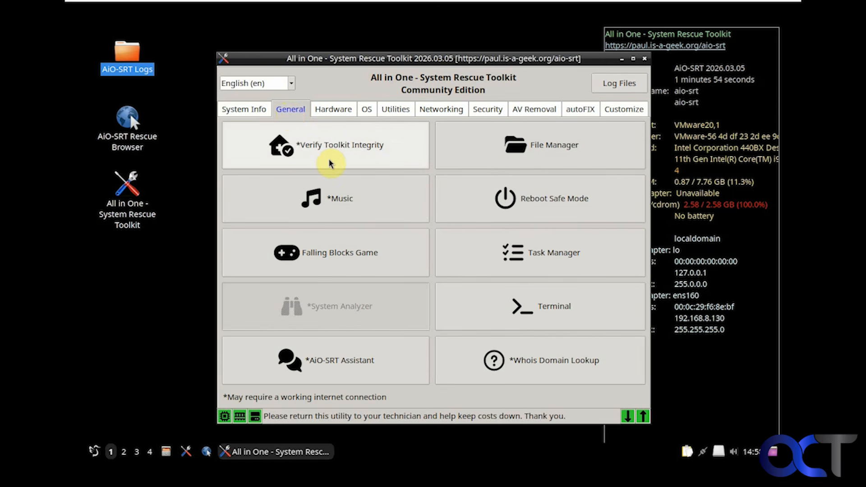
{"action": "left_click", "coordinate": [550, 146]}
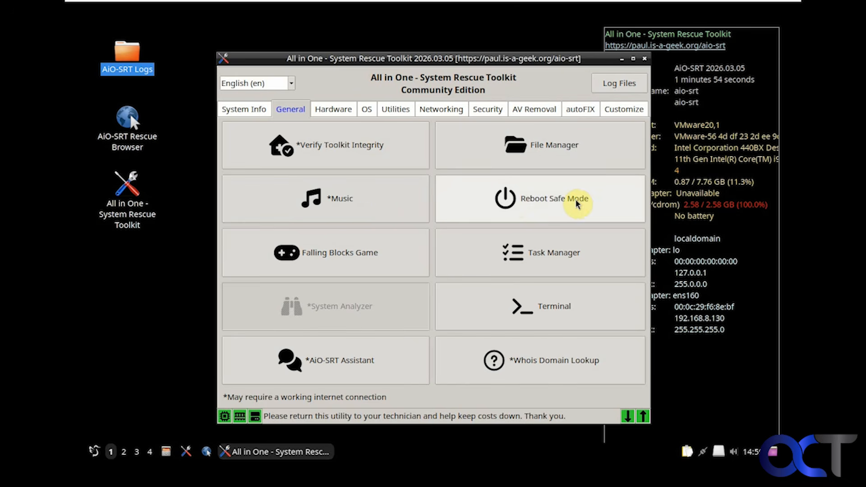
Step: Launch the Task Manager, look through the running processes and close its window
{"action": "left_click", "coordinate": [510, 266]}
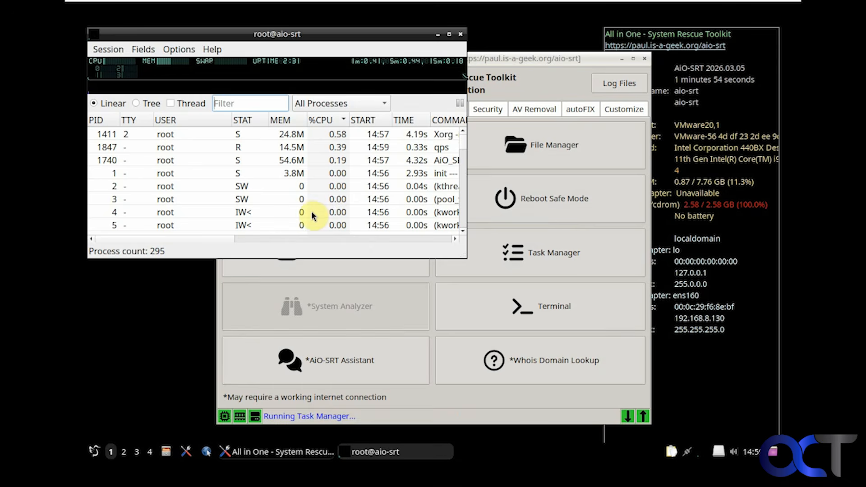
{"action": "scroll", "coordinate": [316, 209], "scroll_direction": "down", "scroll_amount": 1}
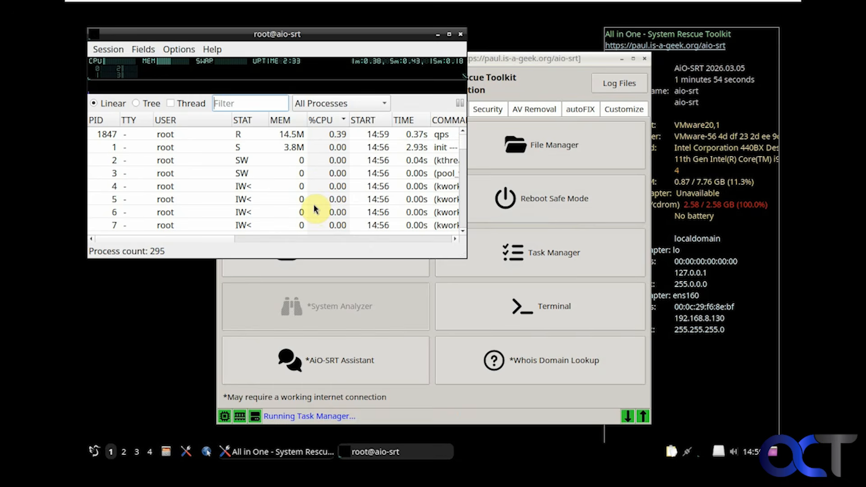
{"action": "left_click", "coordinate": [460, 34]}
Step: Open the toolkit's Terminal for a look and exit it again, confirming the exit
{"action": "left_click", "coordinate": [543, 308]}
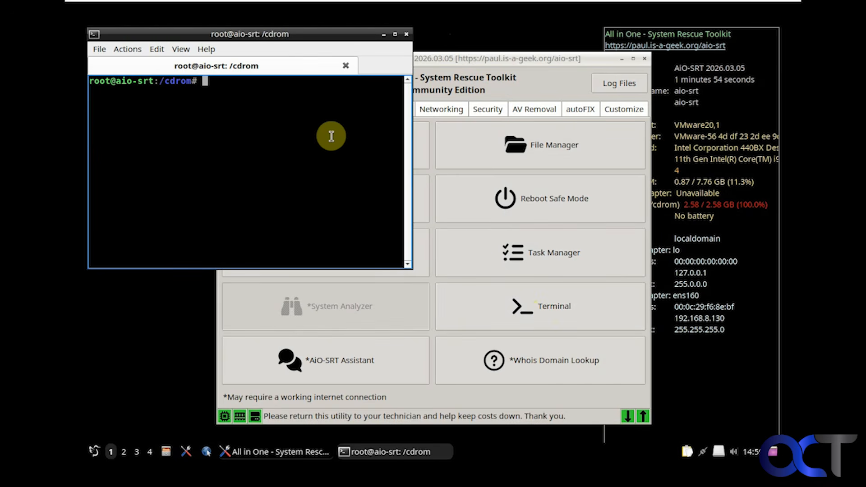
{"action": "left_click", "coordinate": [406, 34]}
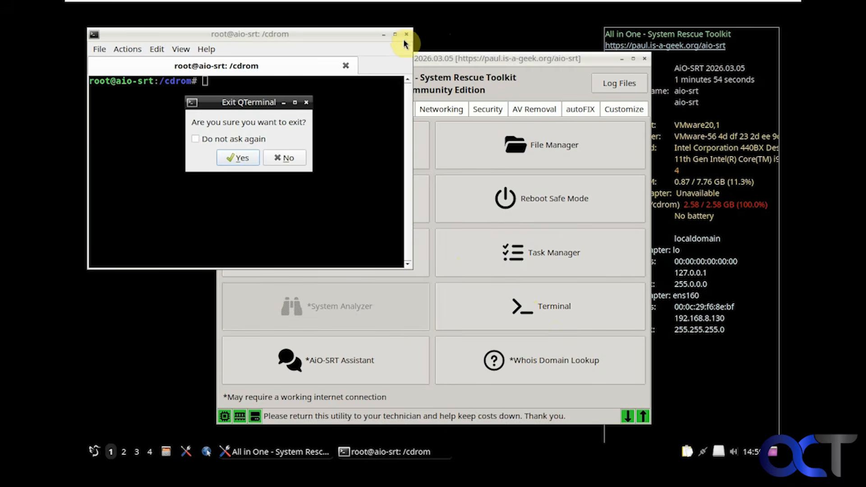
{"action": "left_click", "coordinate": [240, 158]}
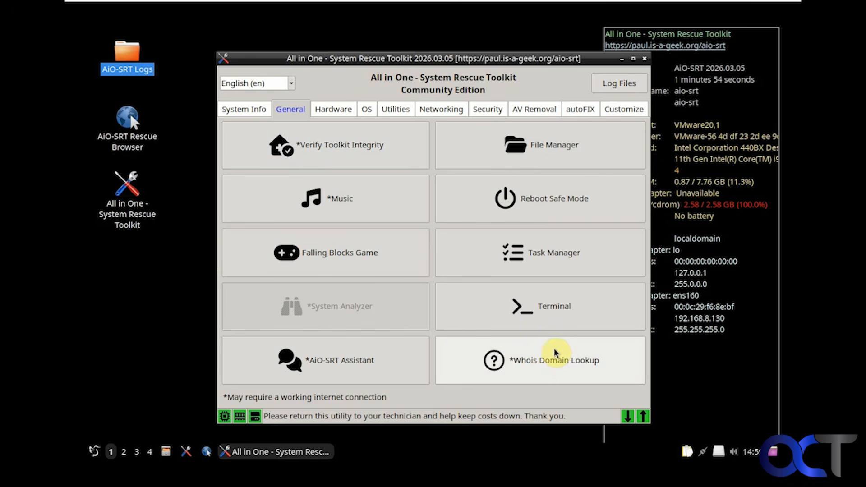
Step: Run the Device Manager from the hardware tools, read back through its device listing and exit it
{"action": "left_click", "coordinate": [337, 115]}
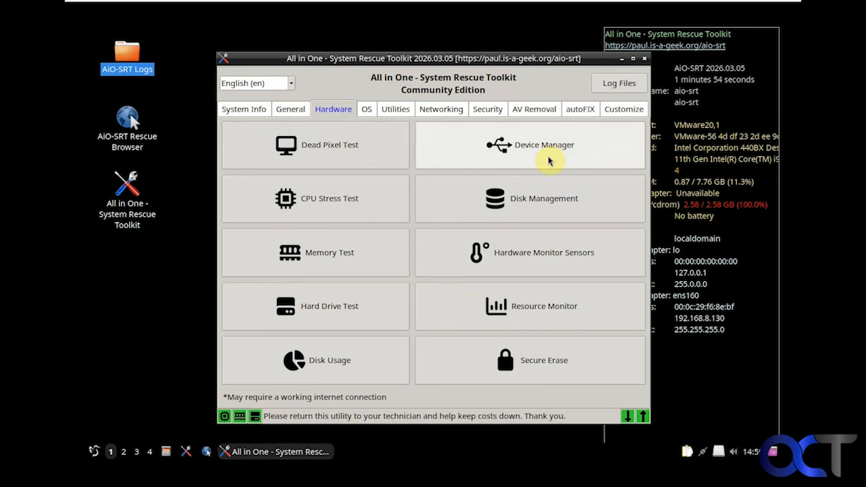
{"action": "left_click", "coordinate": [561, 157]}
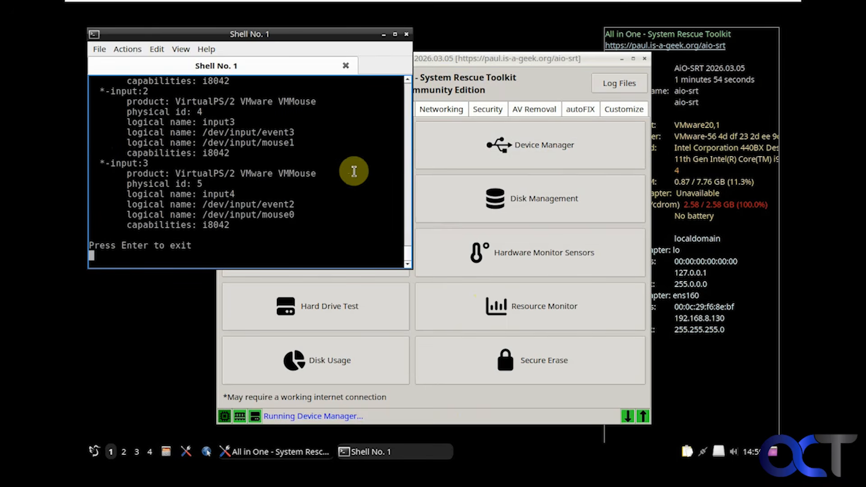
{"action": "scroll", "coordinate": [306, 198], "scroll_direction": "up", "scroll_amount": 7}
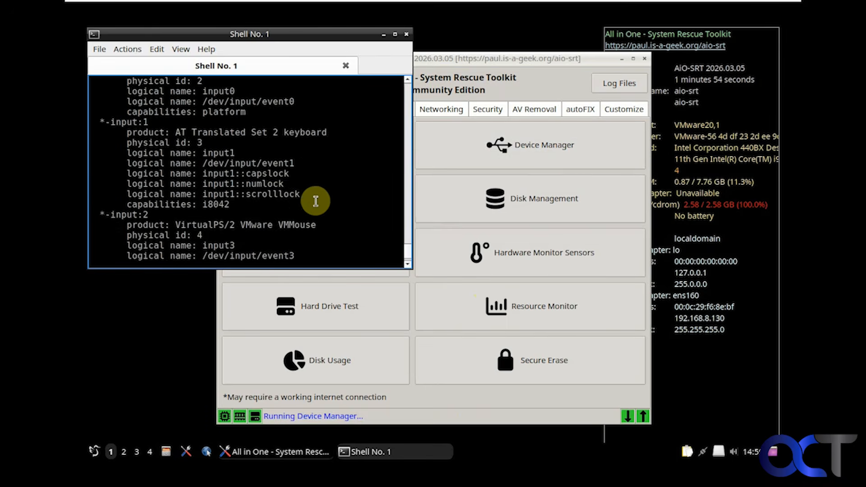
{"action": "left_click", "coordinate": [406, 34]}
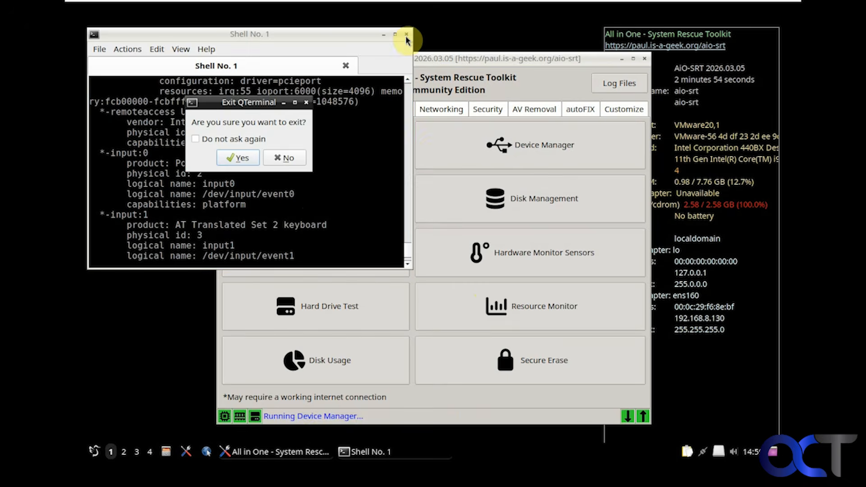
{"action": "left_click", "coordinate": [250, 161]}
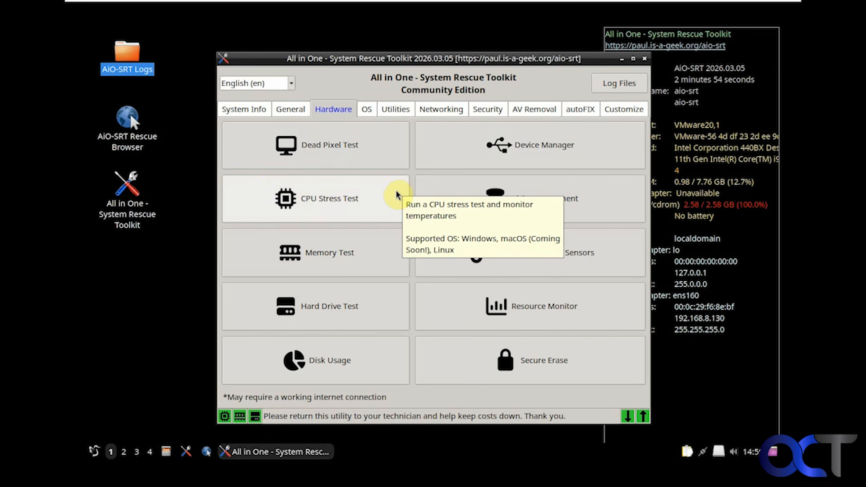
Step: View the disk partitions in Disk Management and the live processes in the Resource Monitor, closing each tool
{"action": "left_click", "coordinate": [487, 214]}
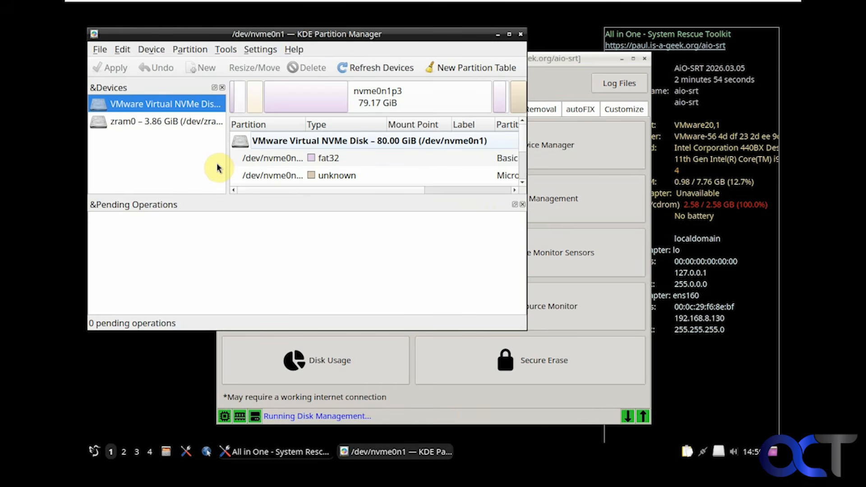
{"action": "left_click", "coordinate": [520, 34]}
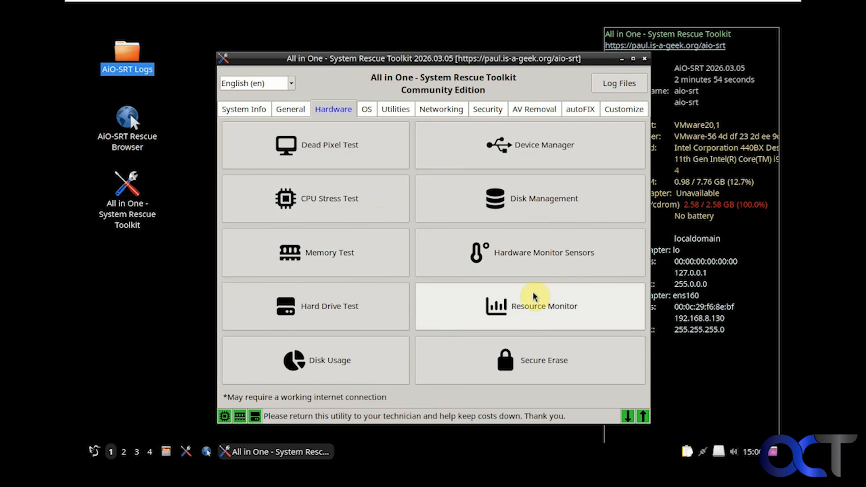
{"action": "left_click", "coordinate": [554, 298]}
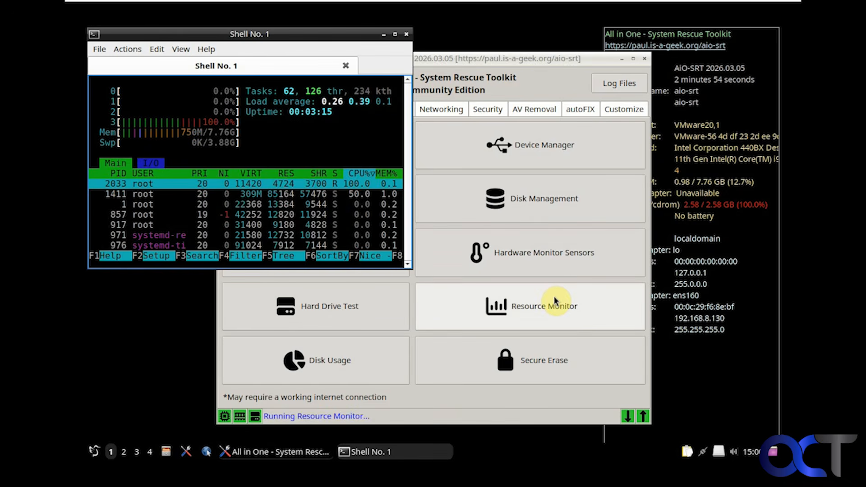
{"action": "left_click", "coordinate": [406, 33]}
{"action": "left_click", "coordinate": [252, 158]}
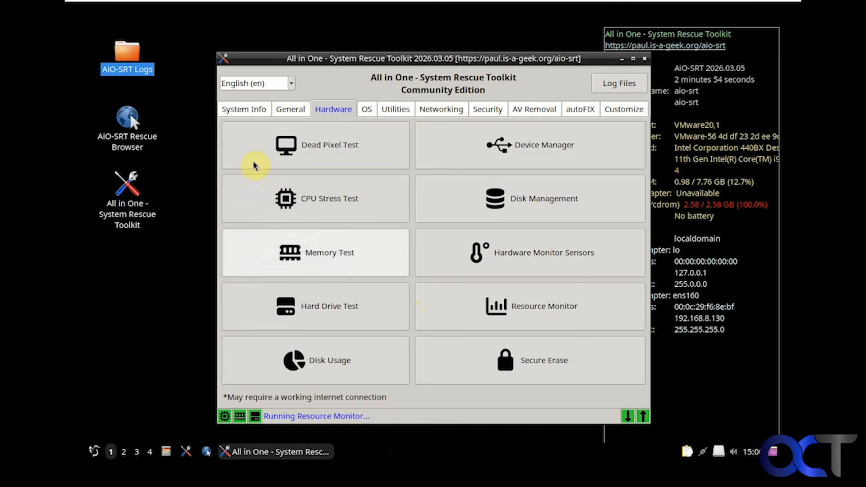
Step: Scan the Root (/) drive with Disk Usage, expand the root and var folders to inspect their sizes, and close the tool
{"action": "left_click", "coordinate": [319, 352]}
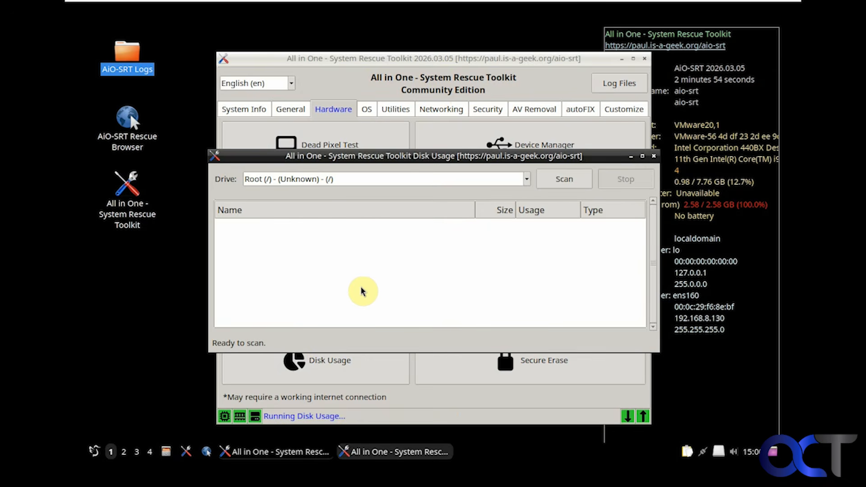
{"action": "left_click", "coordinate": [526, 178]}
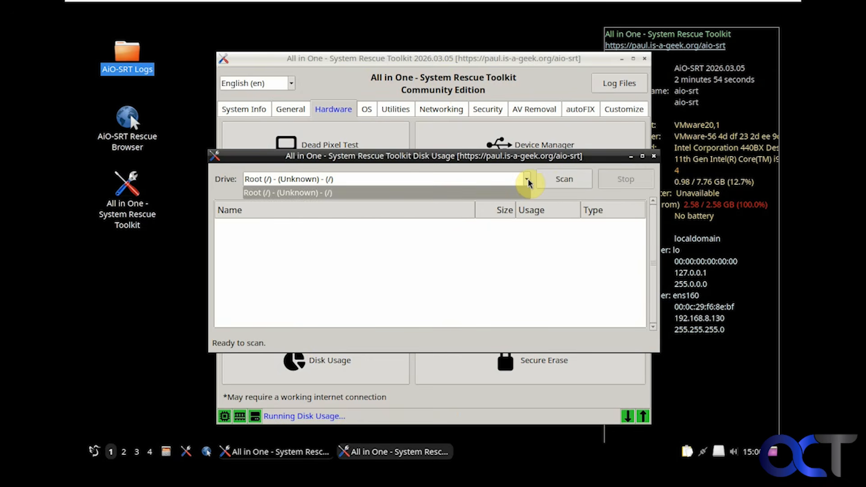
{"action": "left_click", "coordinate": [526, 178]}
{"action": "left_click", "coordinate": [550, 181]}
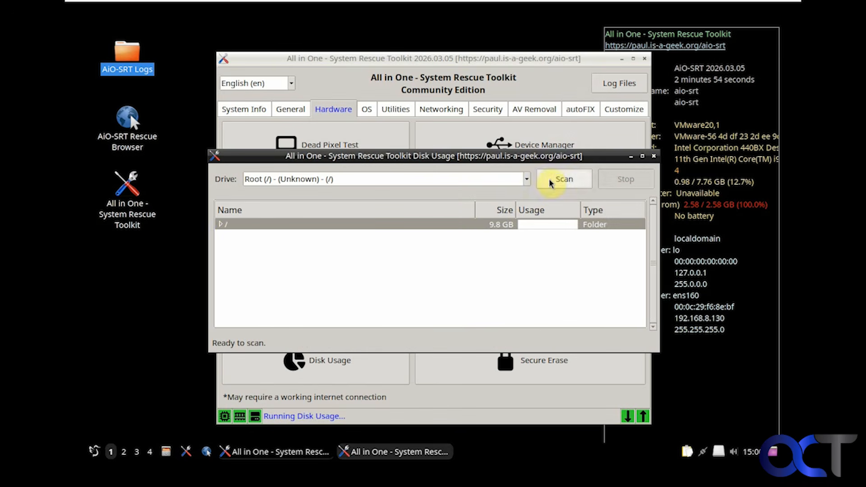
{"action": "left_click", "coordinate": [222, 226]}
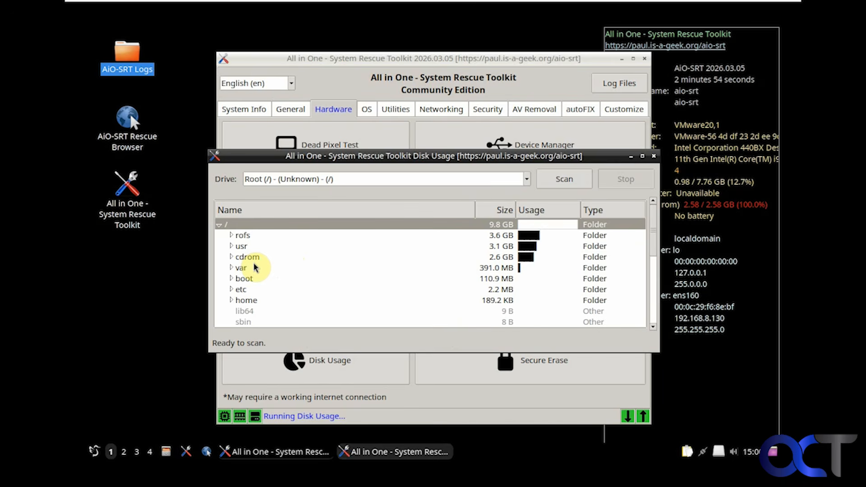
{"action": "left_click", "coordinate": [231, 269]}
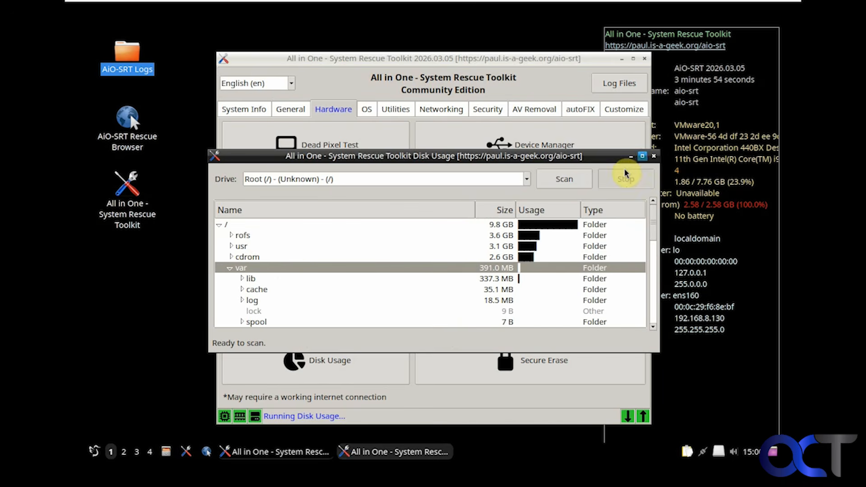
{"action": "left_click", "coordinate": [653, 156]}
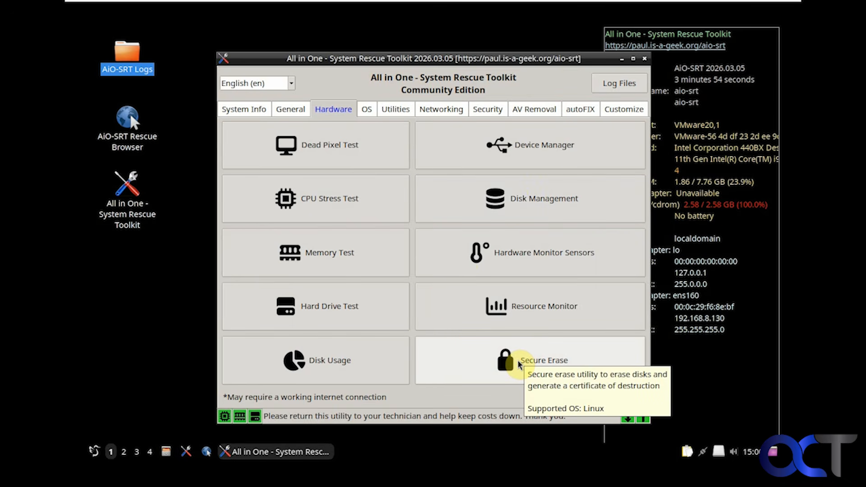
Step: Run Check System Files from the OS tools, read the resulting log and close it
{"action": "left_click", "coordinate": [367, 113]}
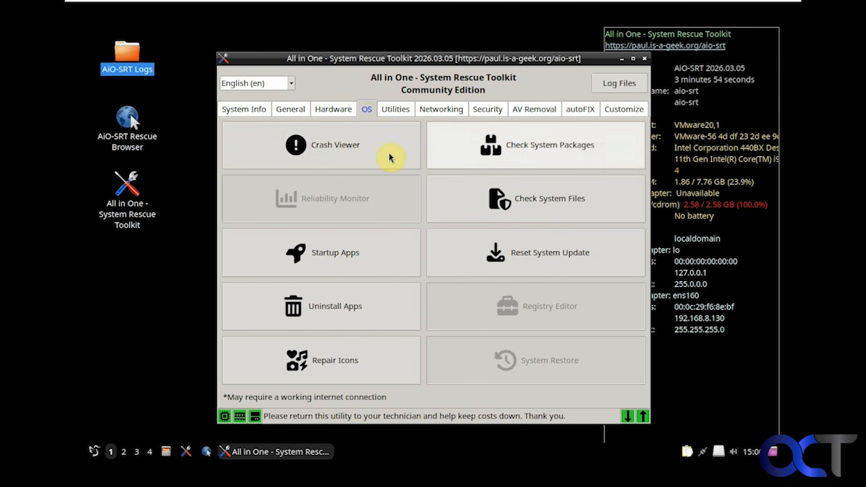
{"action": "left_click", "coordinate": [582, 197]}
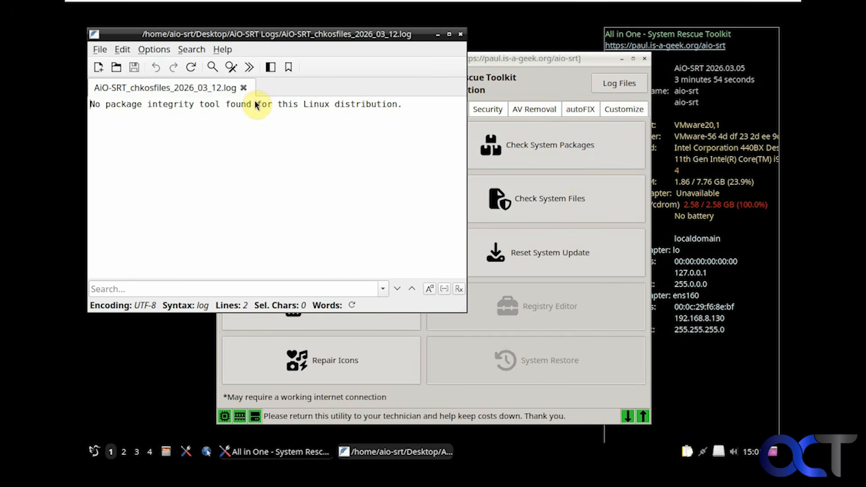
{"action": "left_click", "coordinate": [461, 36]}
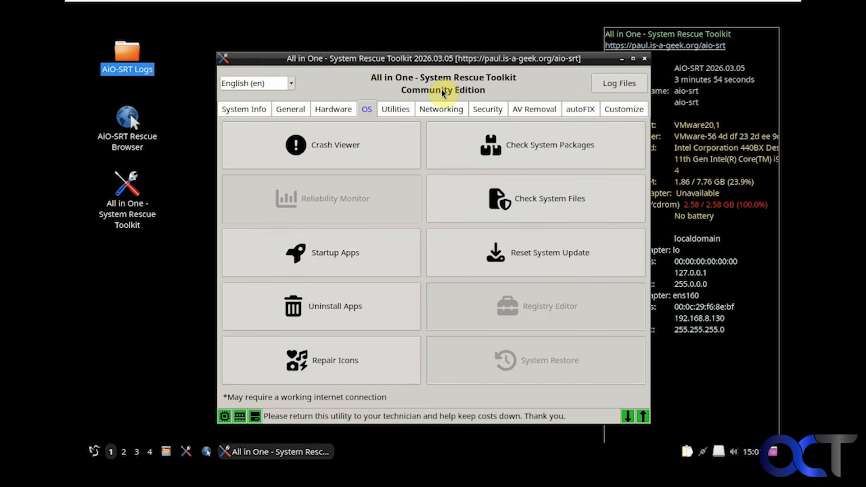
Step: Open Startup Apps, look through the user directories, autostart and environment settings, and close the session settings
{"action": "left_click", "coordinate": [372, 251]}
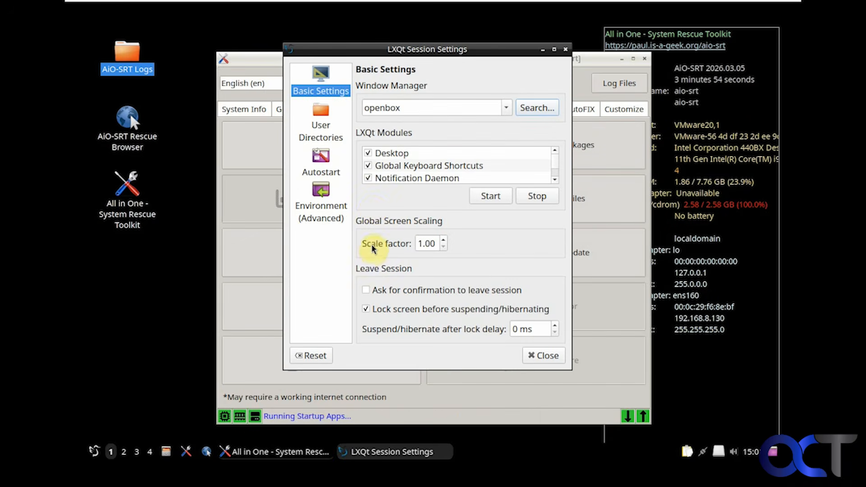
{"action": "left_click", "coordinate": [328, 125]}
{"action": "left_click", "coordinate": [323, 163]}
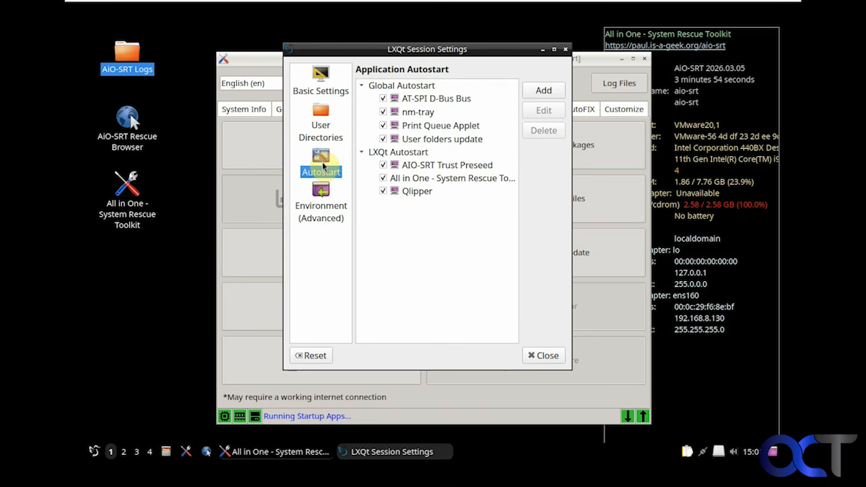
{"action": "left_click", "coordinate": [322, 198]}
{"action": "left_click", "coordinate": [566, 49]}
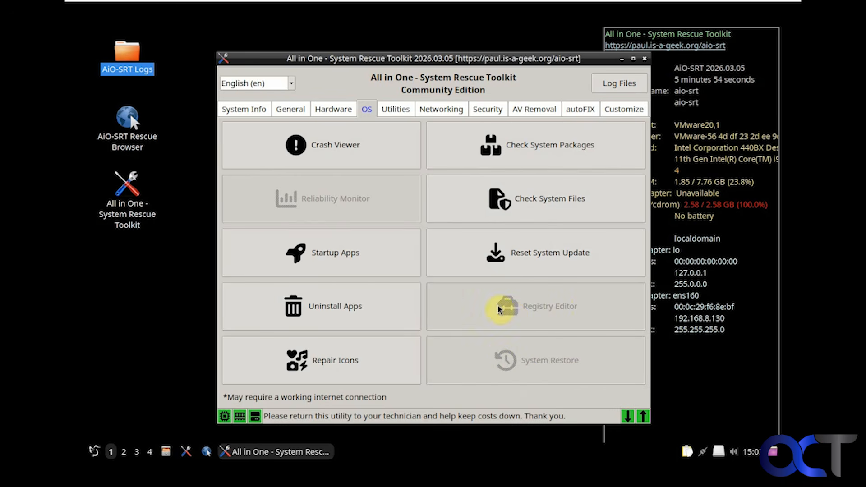
Step: Open the Bootable ISO to USB utility, look over the Ventoy2Disk window and close it
{"action": "left_click", "coordinate": [396, 109]}
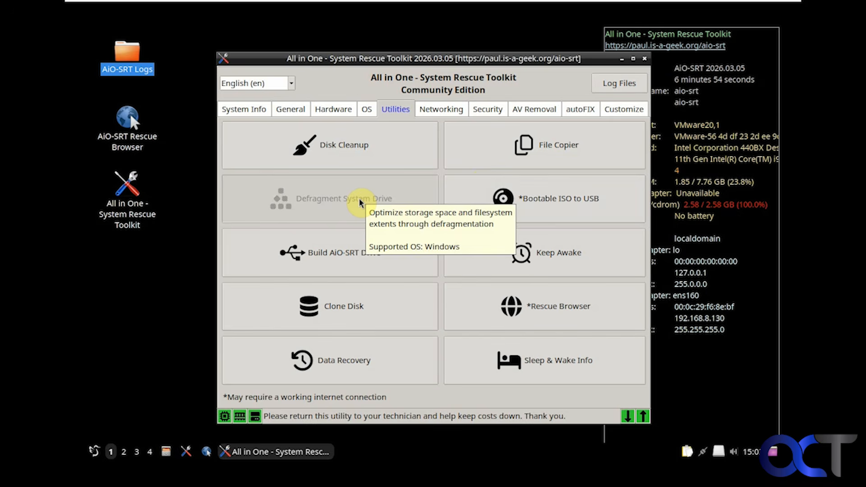
{"action": "left_click", "coordinate": [565, 204]}
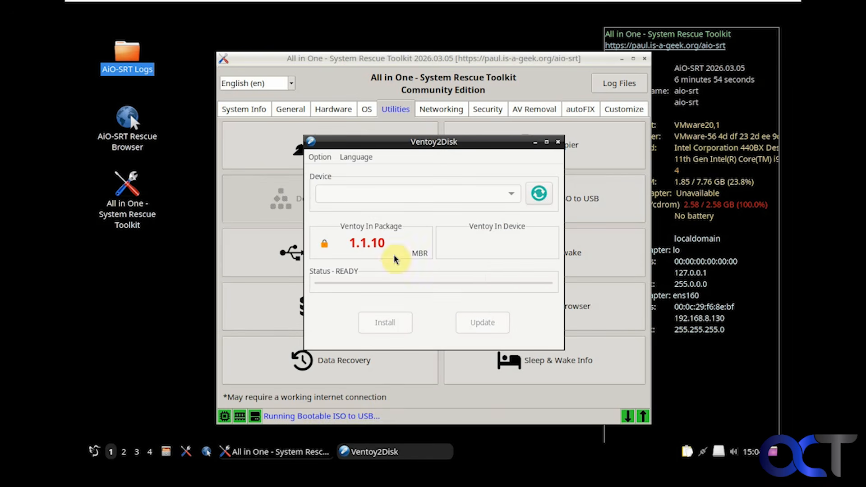
{"action": "left_click", "coordinate": [558, 142]}
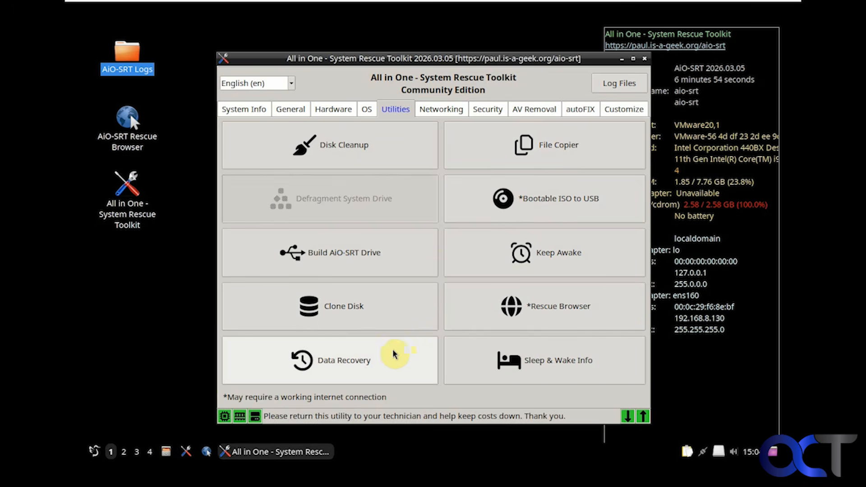
Step: Run View Open Ports from the networking tools and read through its log
{"action": "left_click", "coordinate": [447, 113]}
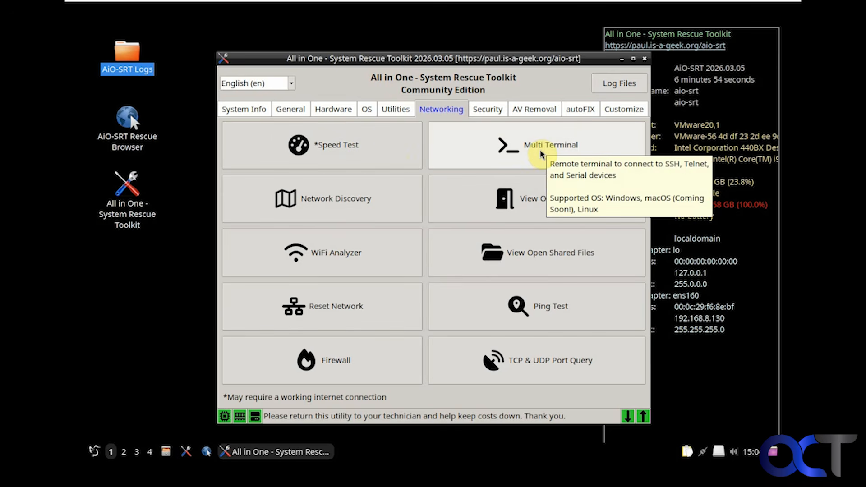
{"action": "left_click", "coordinate": [542, 196]}
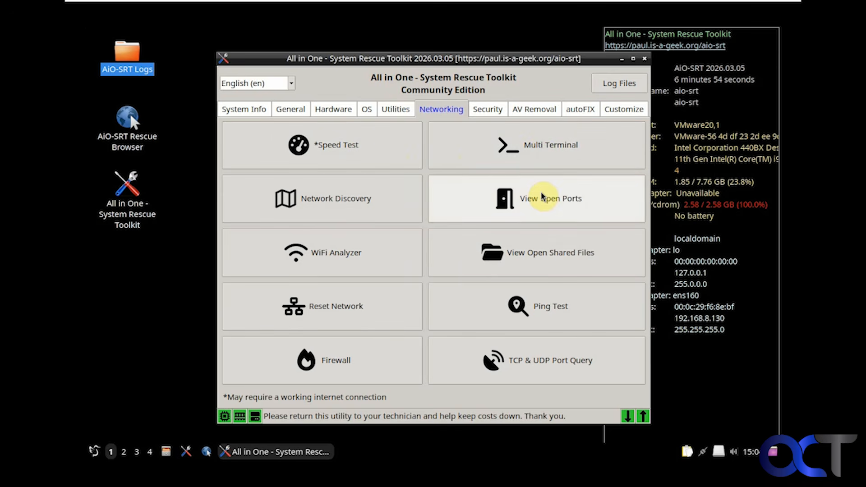
{"action": "scroll", "coordinate": [339, 188], "scroll_direction": "down", "scroll_amount": 1}
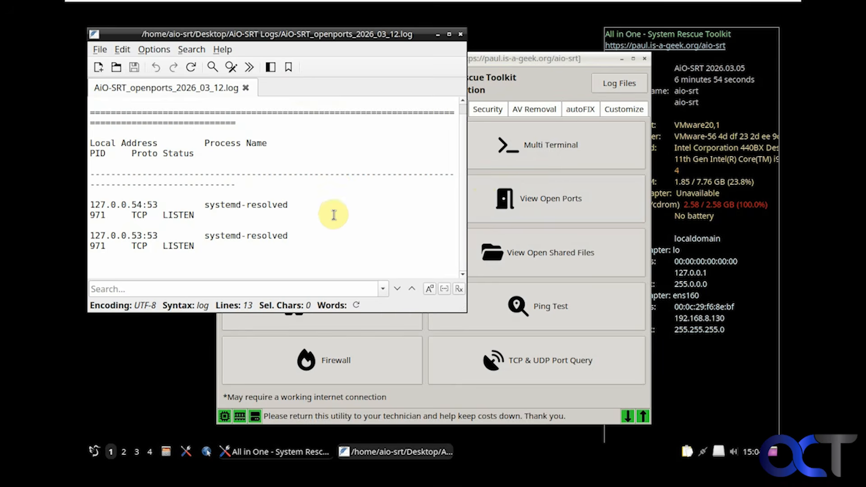
Step: Close the open ports log, open the WiFi Analyzer from the networking tools, look it over and close it
{"action": "left_click", "coordinate": [460, 34]}
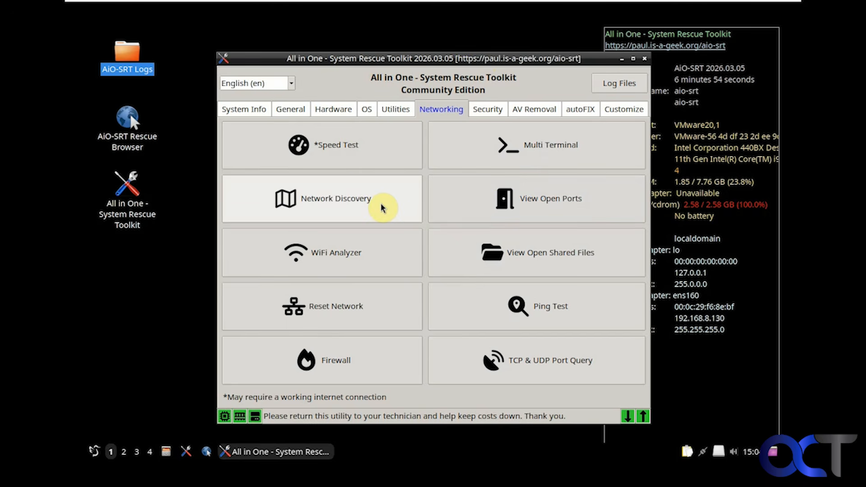
{"action": "left_click", "coordinate": [386, 267]}
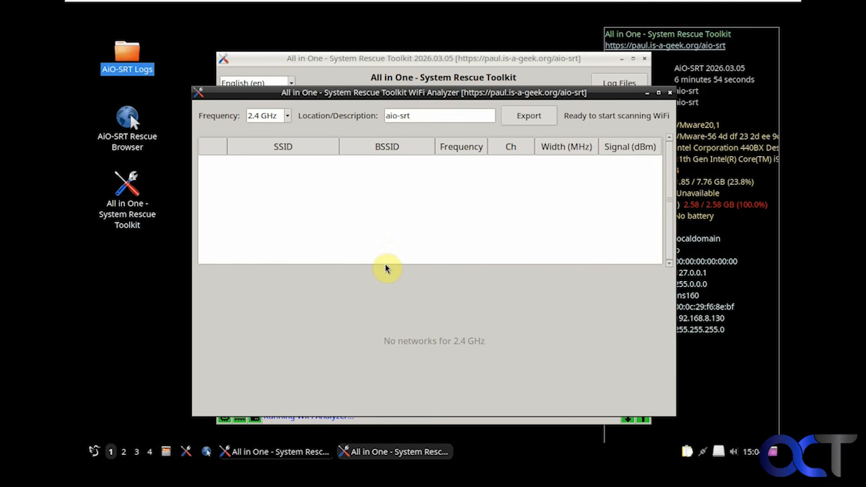
{"action": "left_click", "coordinate": [669, 93]}
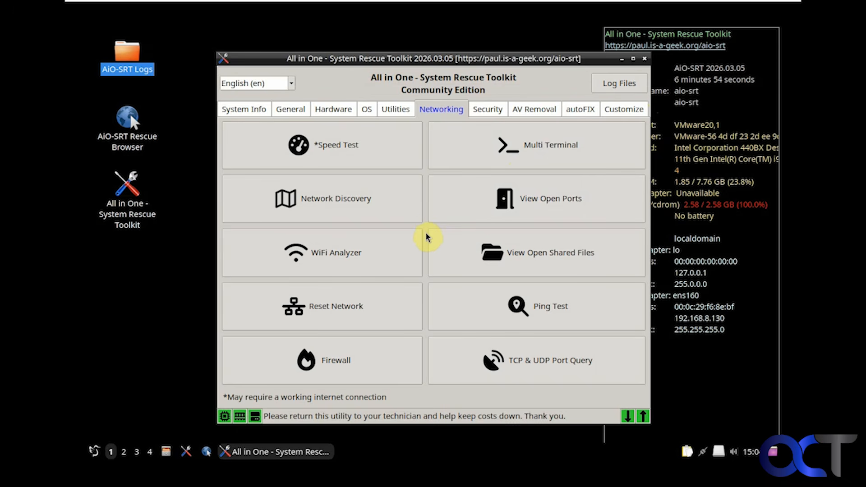
Step: Run a Ping Test against google.com at the 1 second interval, check the replies and close the test
{"action": "left_click", "coordinate": [503, 304]}
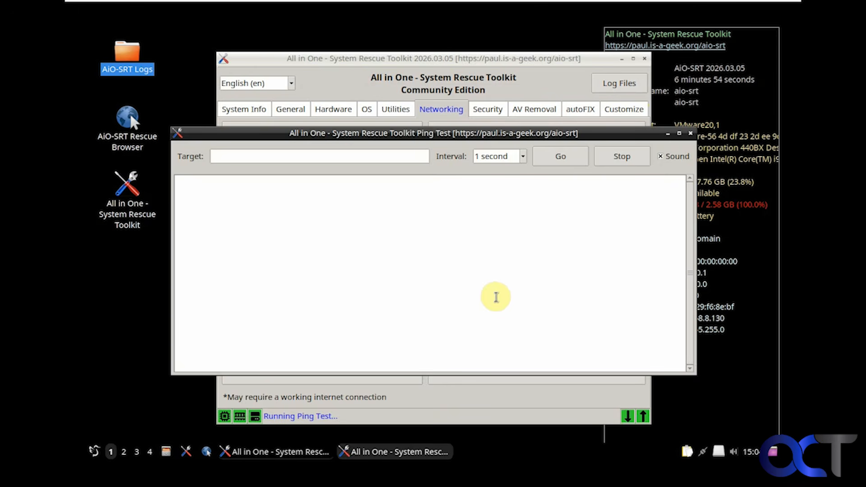
{"action": "left_click", "coordinate": [345, 156]}
{"action": "type", "text": "goog"}
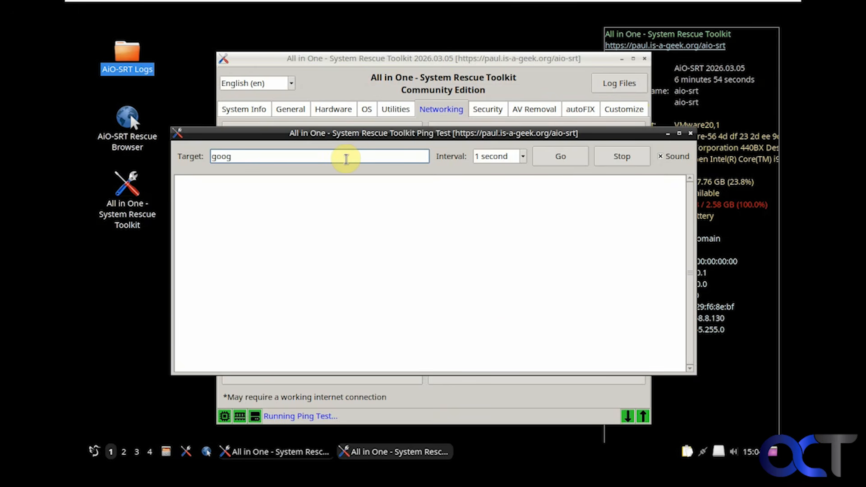
{"action": "type", "text": "le.com"}
{"action": "key", "text": "Return"}
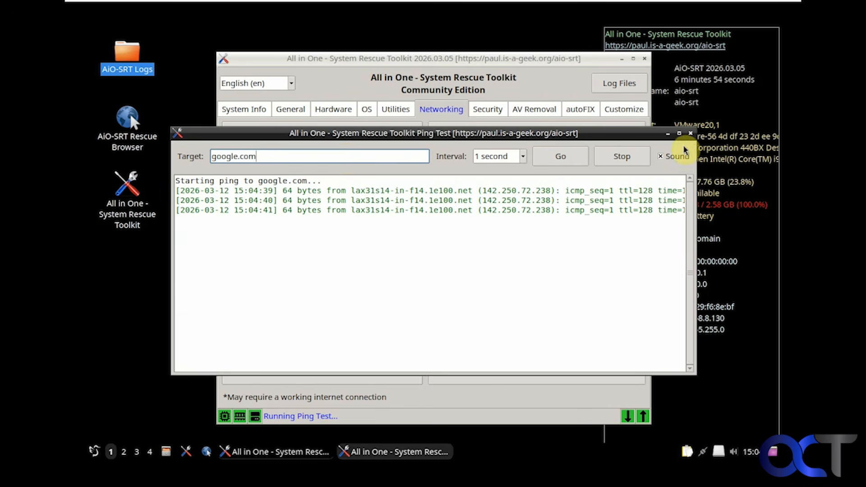
{"action": "left_click", "coordinate": [690, 135]}
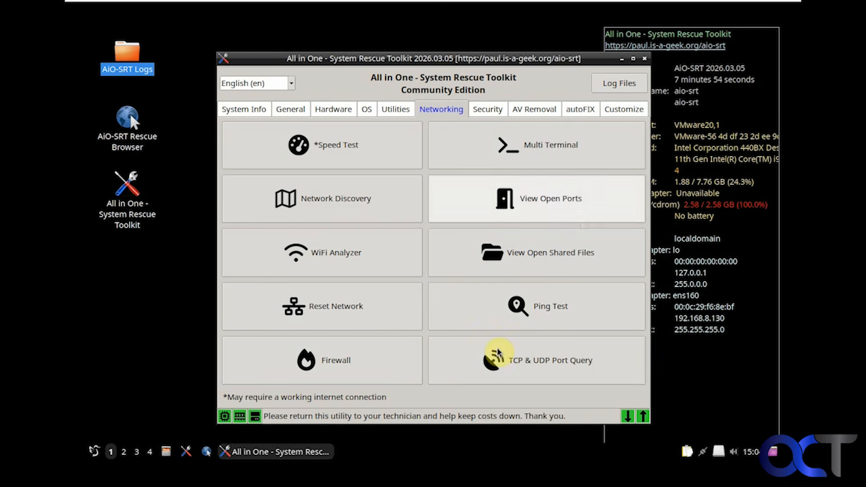
Step: Look through the toolkit's Security, AV Removal, autoFIX and Customize categories
{"action": "left_click", "coordinate": [488, 112]}
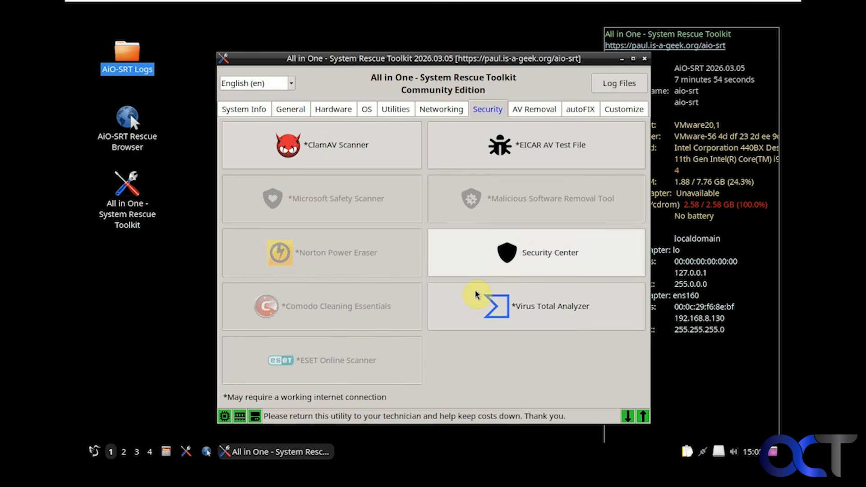
{"action": "left_click", "coordinate": [524, 113]}
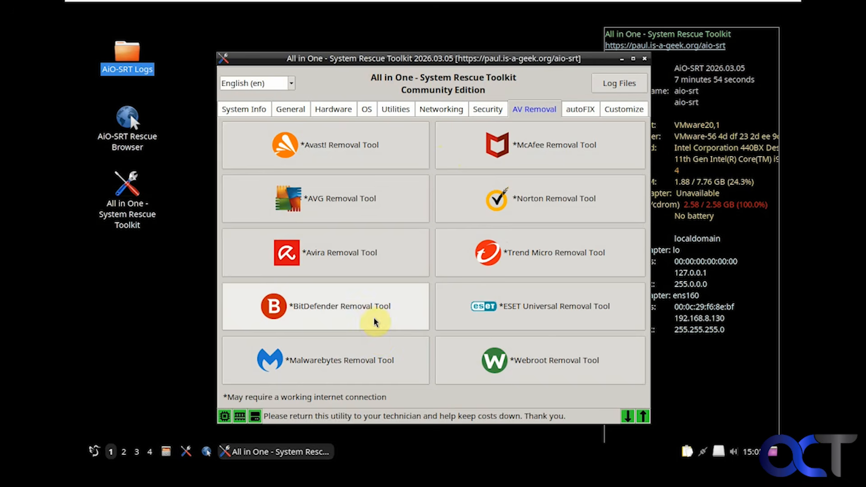
{"action": "left_click", "coordinate": [569, 113]}
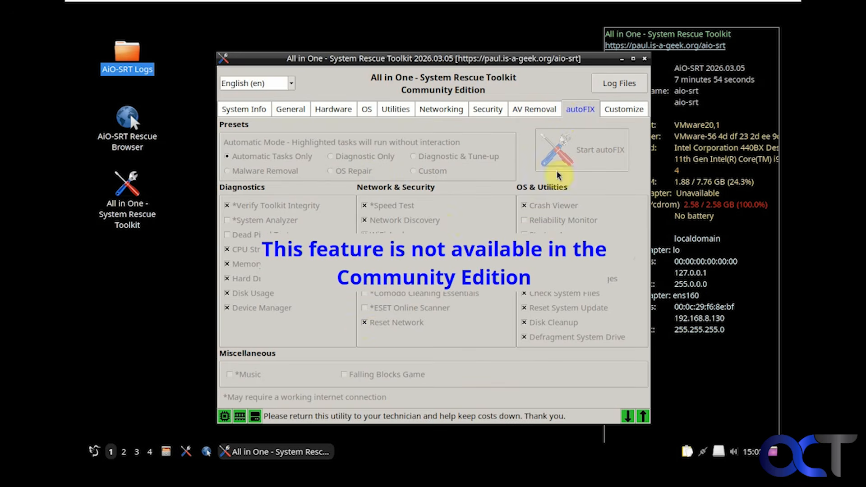
{"action": "left_click", "coordinate": [624, 110]}
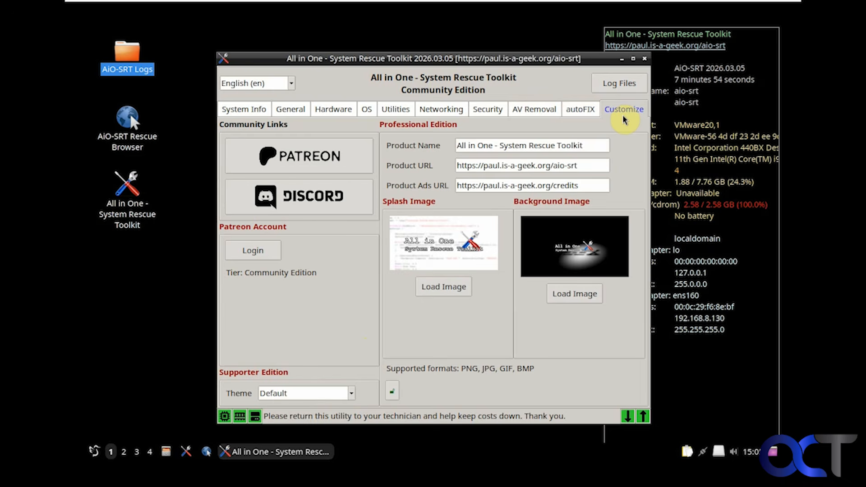
Step: Reboot the computer from the rescue desktop's system tools and confirm the restart
{"action": "left_click", "coordinate": [97, 452]}
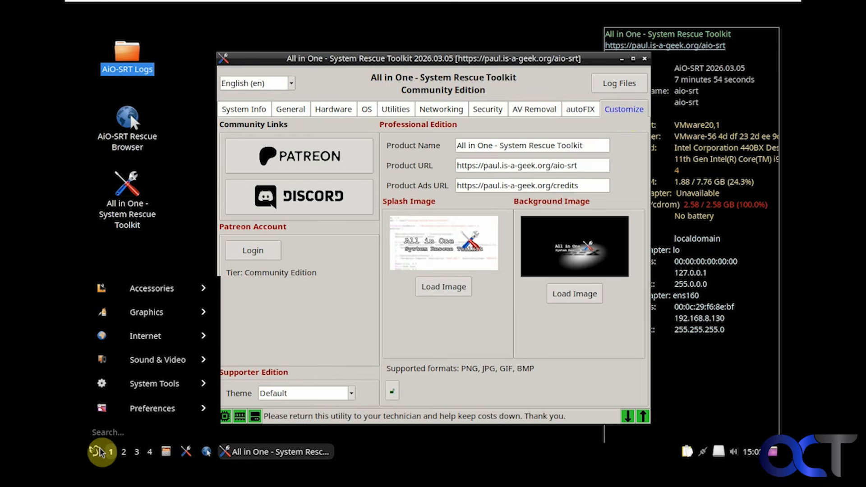
{"action": "mouse_move", "coordinate": [199, 387]}
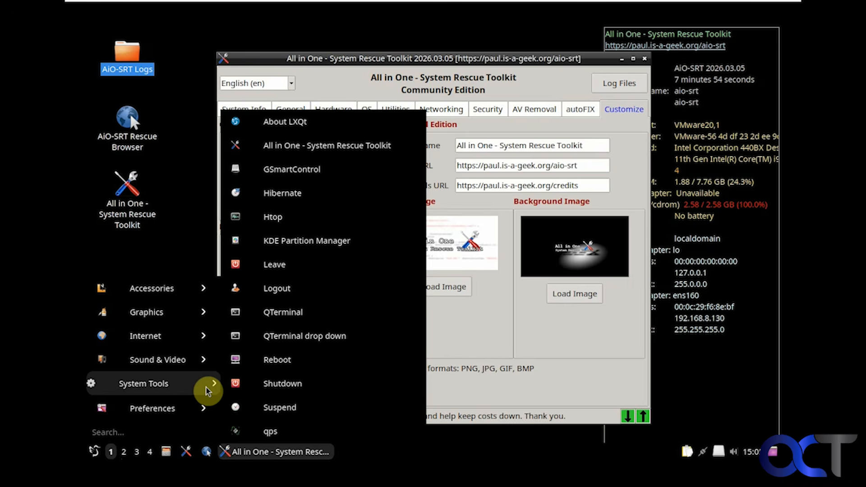
{"action": "left_click", "coordinate": [271, 360]}
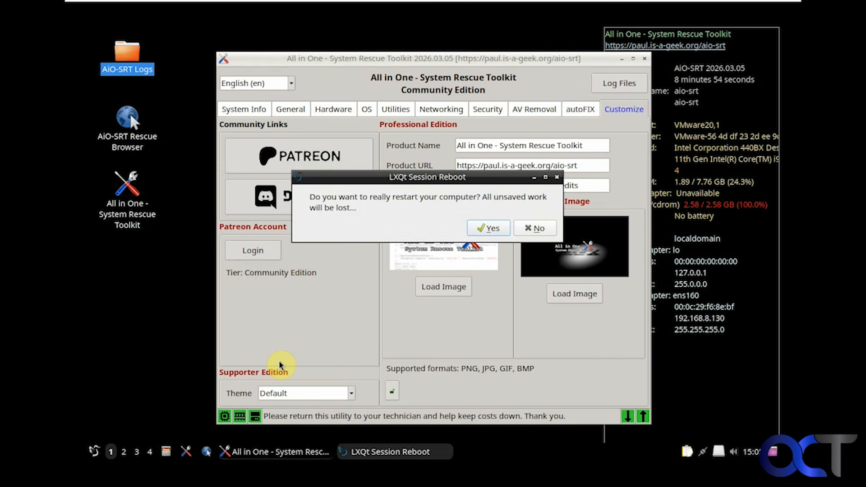
{"action": "left_click", "coordinate": [489, 229]}
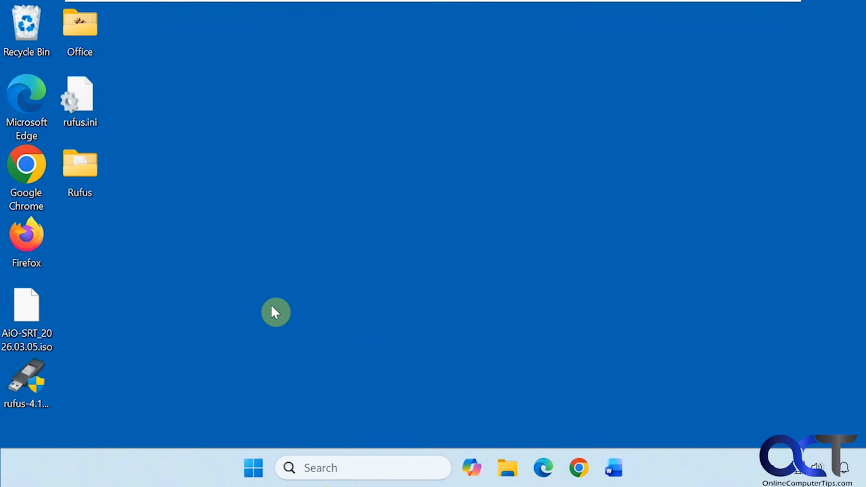
Step: In Windows, run AiO_SRT.exe from the AIO-SRT 202 (F:) drive, allow it to make changes and accept the licence agreement
{"action": "left_click", "coordinate": [507, 468]}
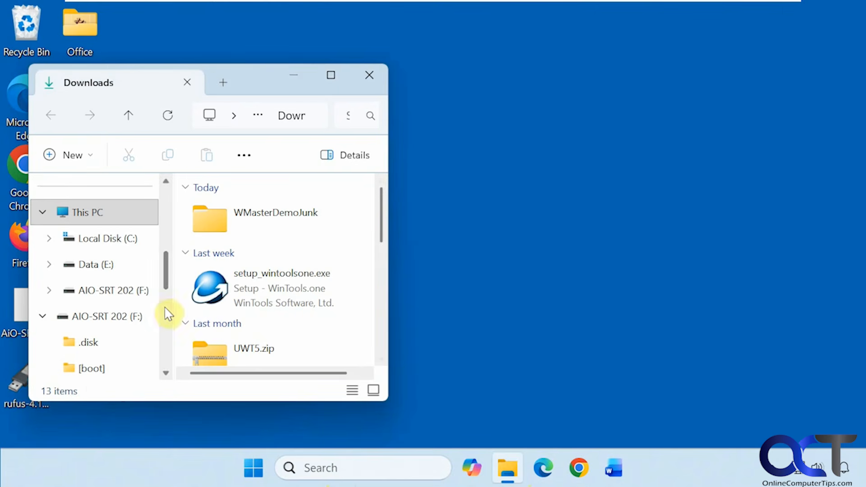
{"action": "left_click", "coordinate": [131, 292]}
{"action": "left_click_drag", "start_coordinate": [381, 265], "coordinate": [383, 343]}
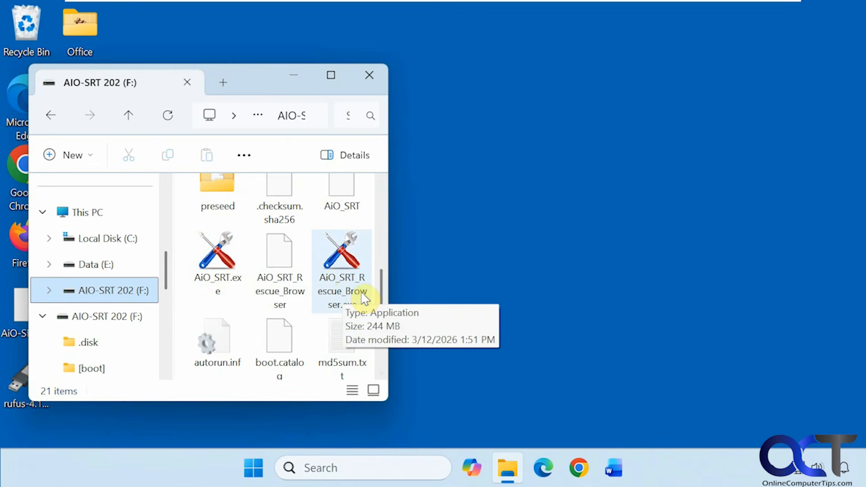
{"action": "left_click", "coordinate": [221, 268]}
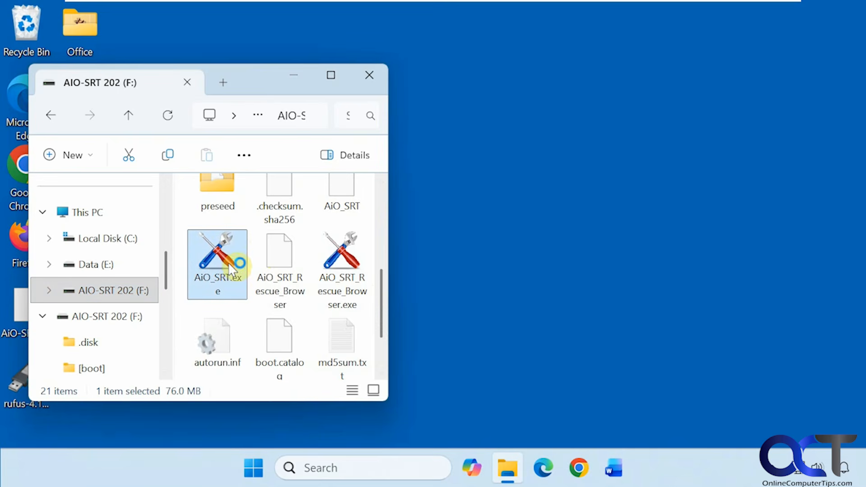
{"action": "left_click", "coordinate": [296, 77]}
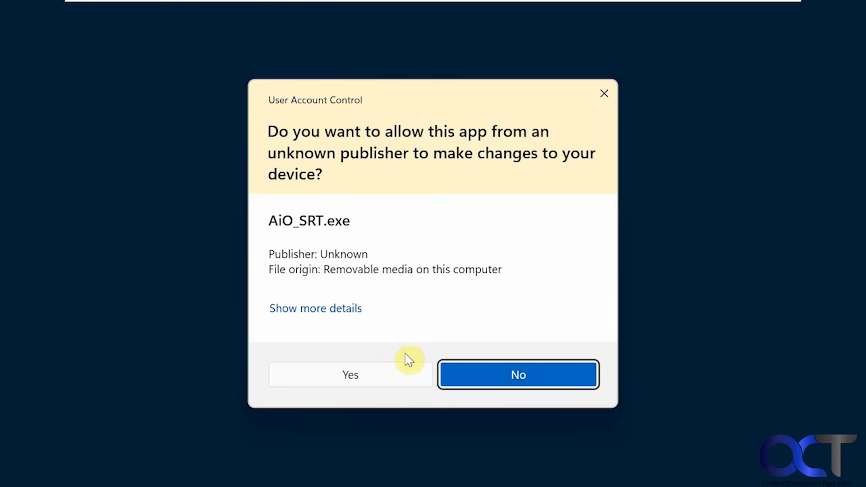
{"action": "left_click", "coordinate": [368, 374]}
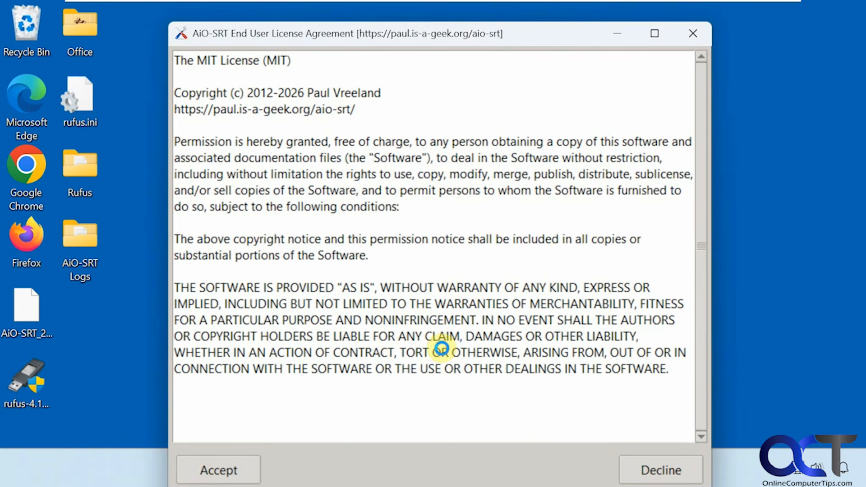
{"action": "left_click", "coordinate": [245, 462]}
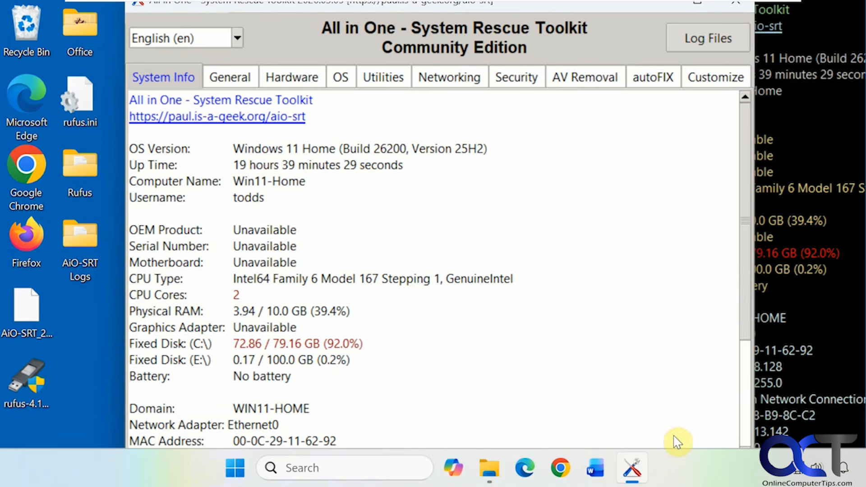
Step: Set the Windows taskbar to hide automatically in its behavior settings and minimize the settings window
{"action": "right_click", "coordinate": [676, 471]}
{"action": "left_click", "coordinate": [700, 433]}
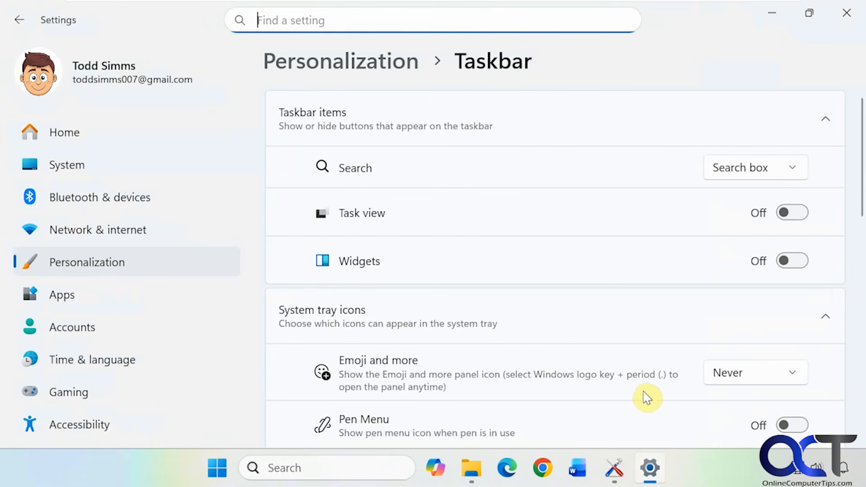
{"action": "scroll", "coordinate": [644, 400], "scroll_direction": "down", "scroll_amount": 5}
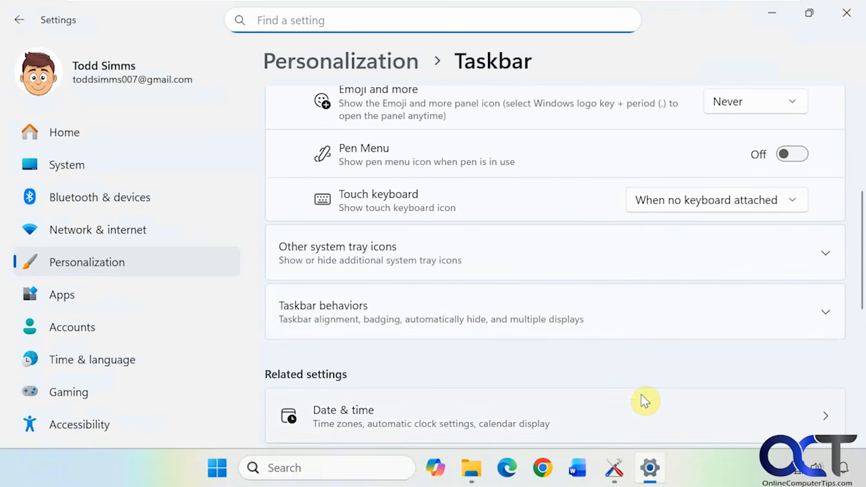
{"action": "left_click", "coordinate": [630, 325]}
{"action": "scroll", "coordinate": [630, 327], "scroll_direction": "down", "scroll_amount": 3}
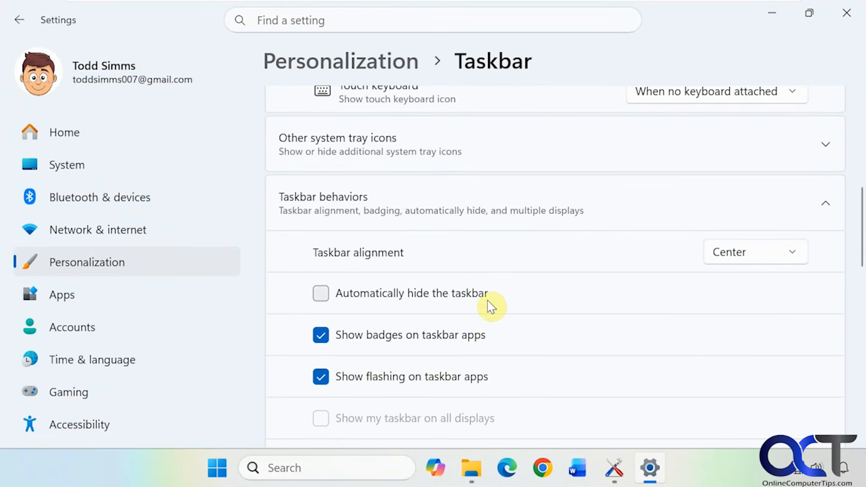
{"action": "left_click", "coordinate": [486, 299]}
{"action": "left_click", "coordinate": [768, 18]}
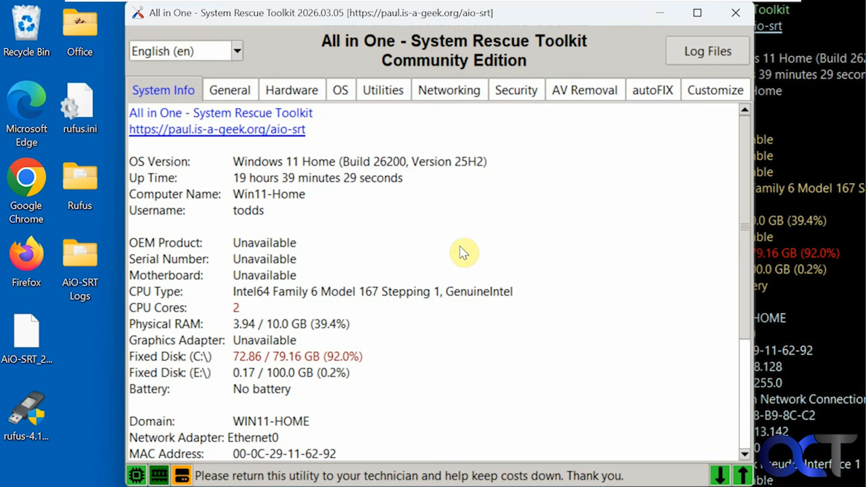
Step: From the toolkit's General tools, open the Terminal and the File Manager, looking over and closing each one
{"action": "left_click", "coordinate": [235, 92]}
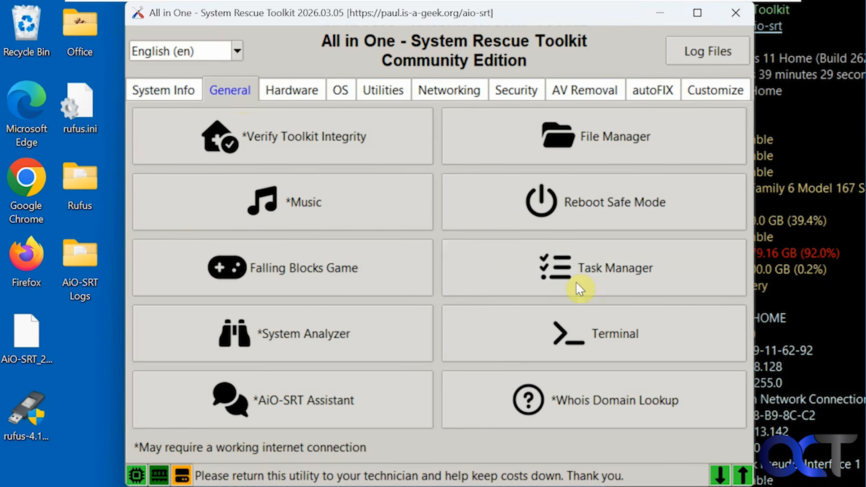
{"action": "left_click", "coordinate": [582, 321]}
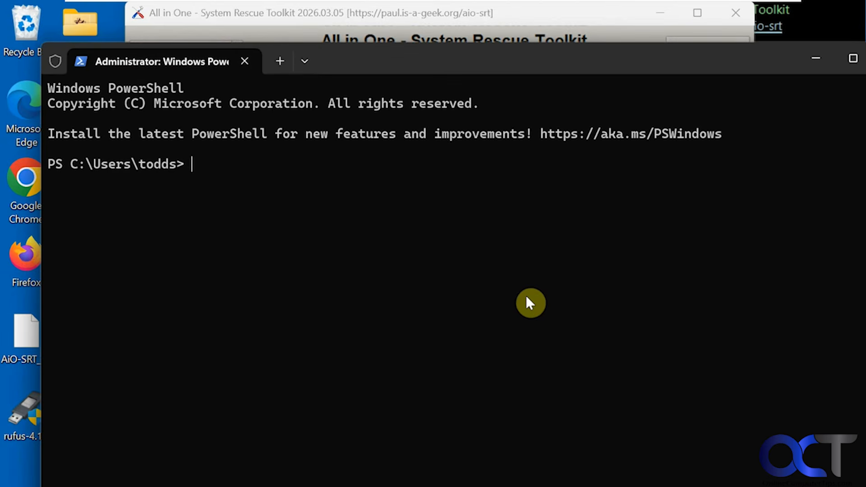
{"action": "left_click_drag", "start_coordinate": [729, 64], "coordinate": [636, 66]}
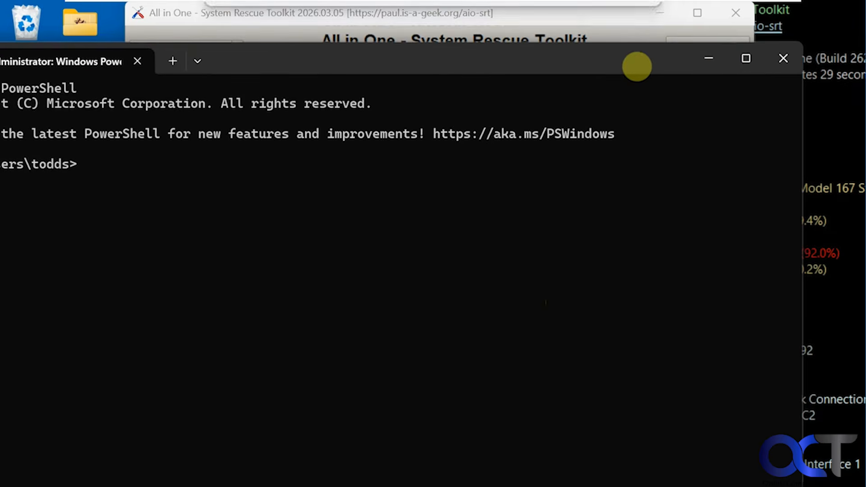
{"action": "left_click", "coordinate": [773, 62]}
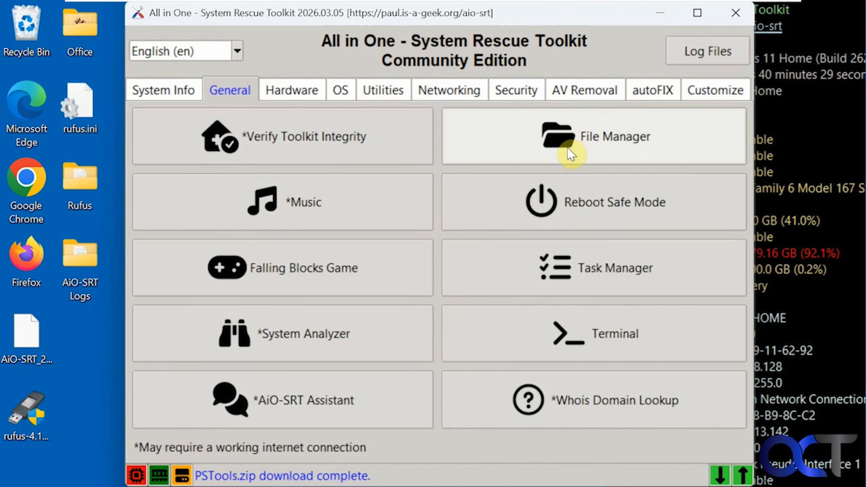
{"action": "left_click", "coordinate": [569, 154]}
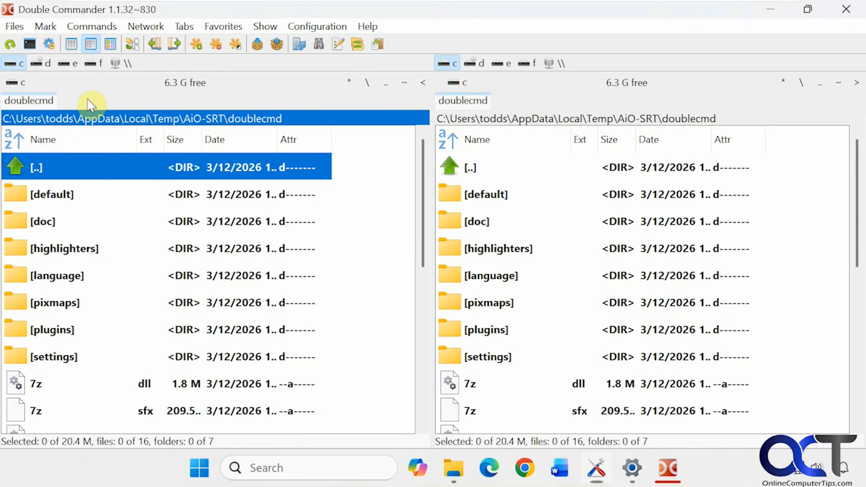
{"action": "left_click", "coordinate": [845, 9]}
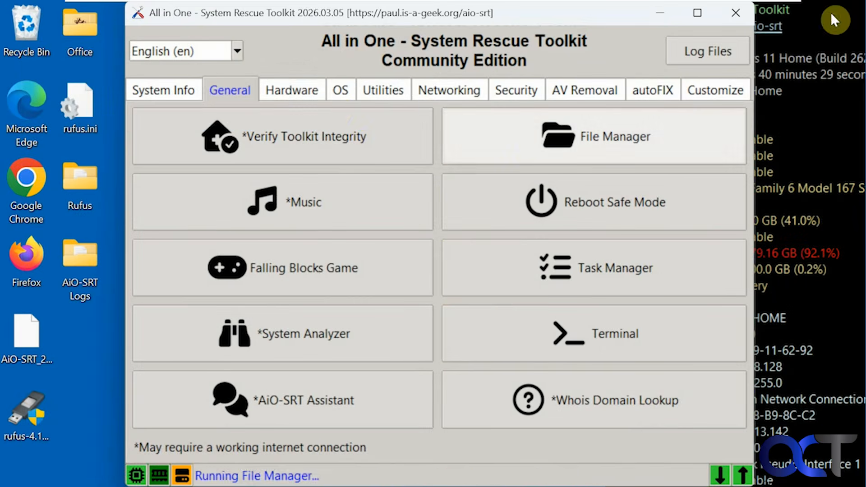
Step: From the toolkit's Hardware tools, open Disk Management, look it over and close it
{"action": "left_click", "coordinate": [301, 92]}
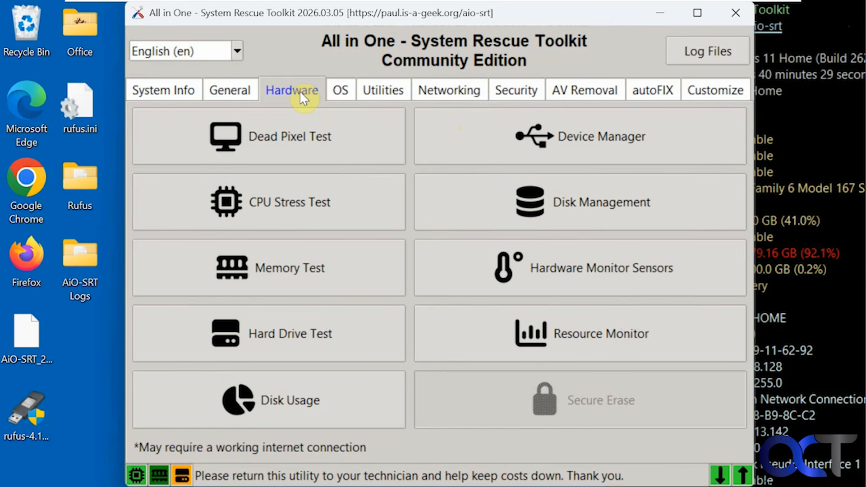
{"action": "left_click", "coordinate": [572, 191]}
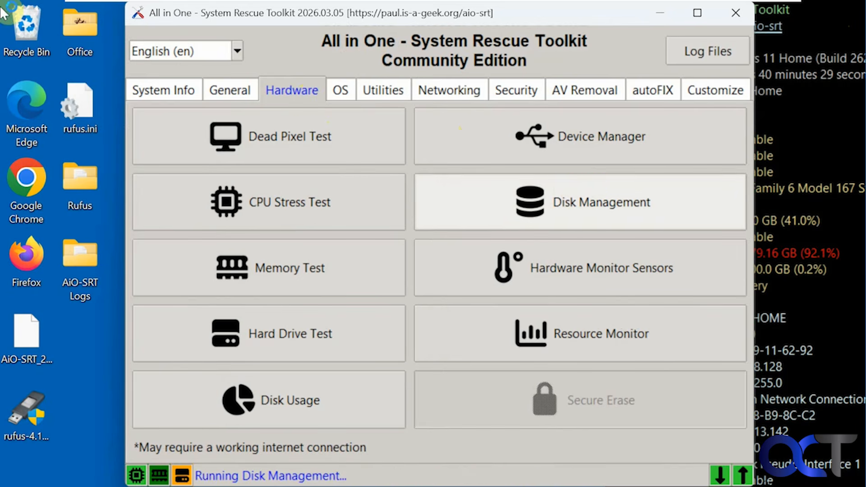
{"action": "left_click", "coordinate": [702, 13]}
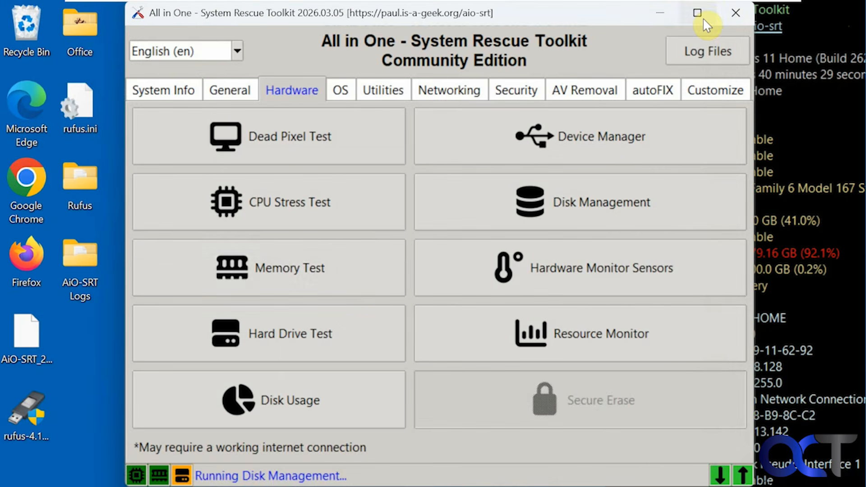
Step: Open the Disk Usage scanner from the Hardware tools and close it, along with the drive benchmark log in Notepad
{"action": "left_click", "coordinate": [340, 396]}
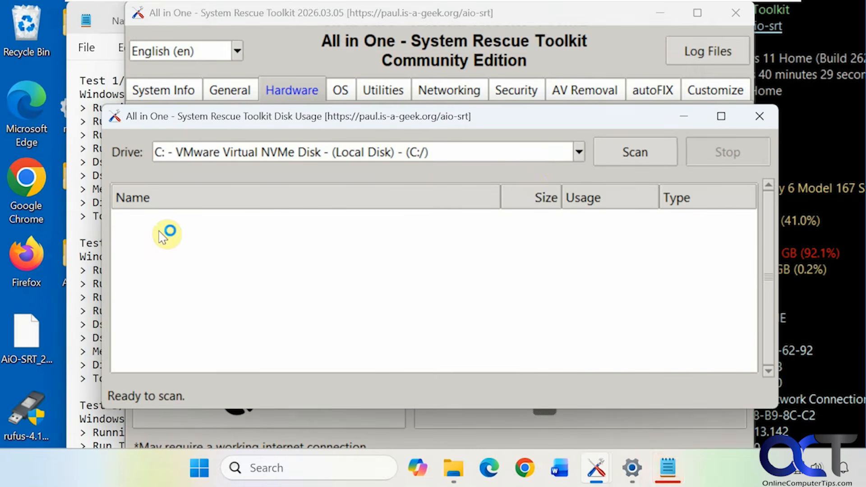
{"action": "left_click", "coordinate": [759, 116]}
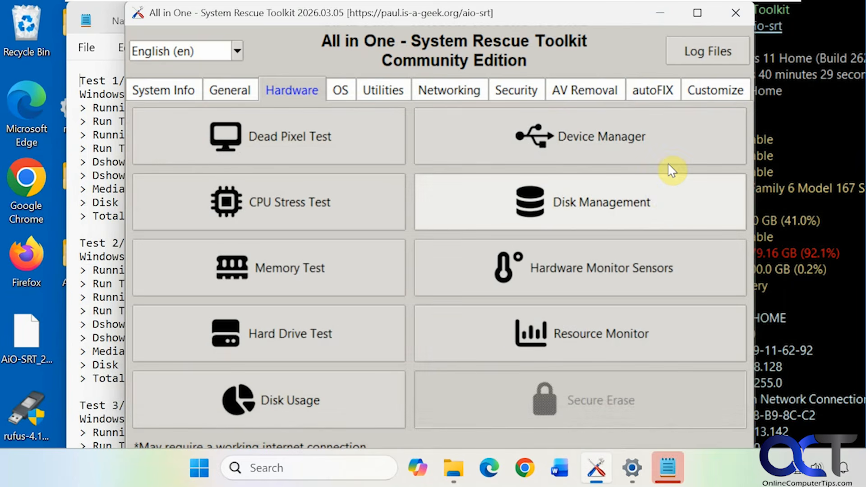
{"action": "left_click", "coordinate": [104, 33]}
{"action": "left_click", "coordinate": [611, 13]}
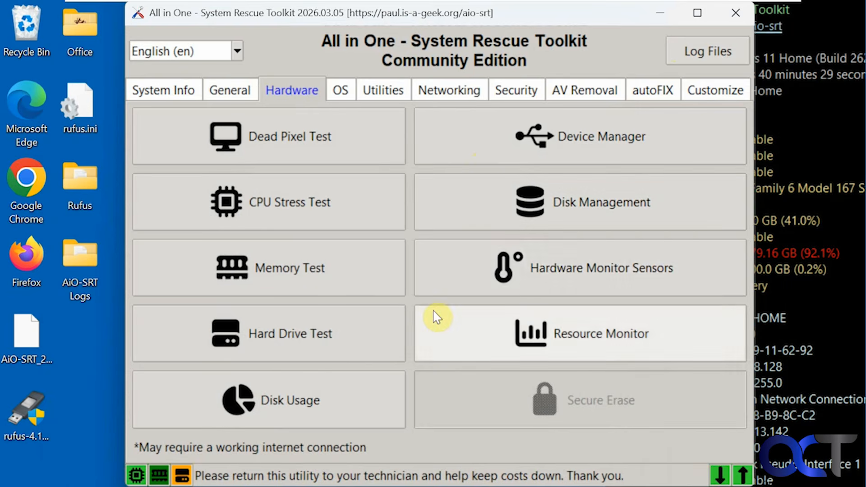
Step: From the toolkit's OS tools, open Startup Apps and the Registry Editor, looking over and closing each without changes
{"action": "left_click", "coordinate": [338, 91]}
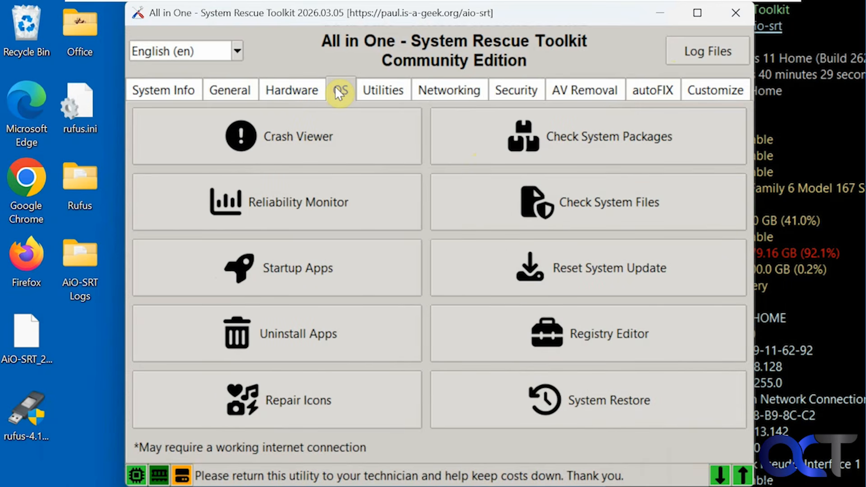
{"action": "left_click", "coordinate": [323, 254]}
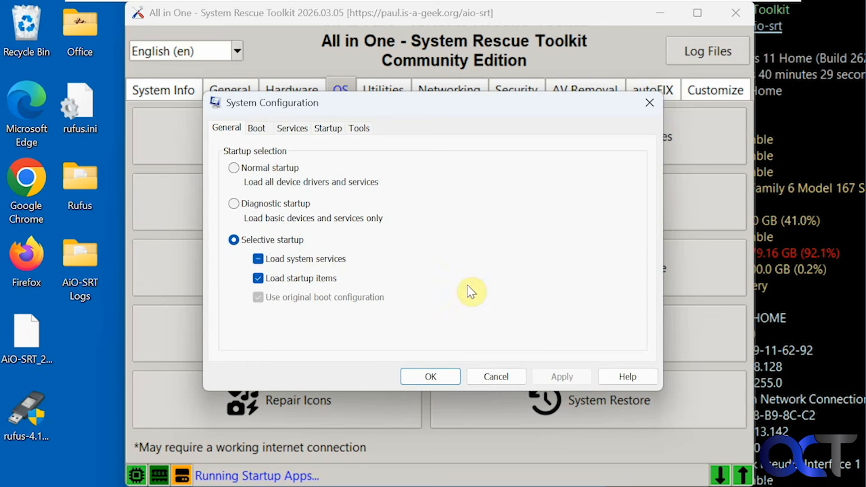
{"action": "left_click", "coordinate": [495, 376]}
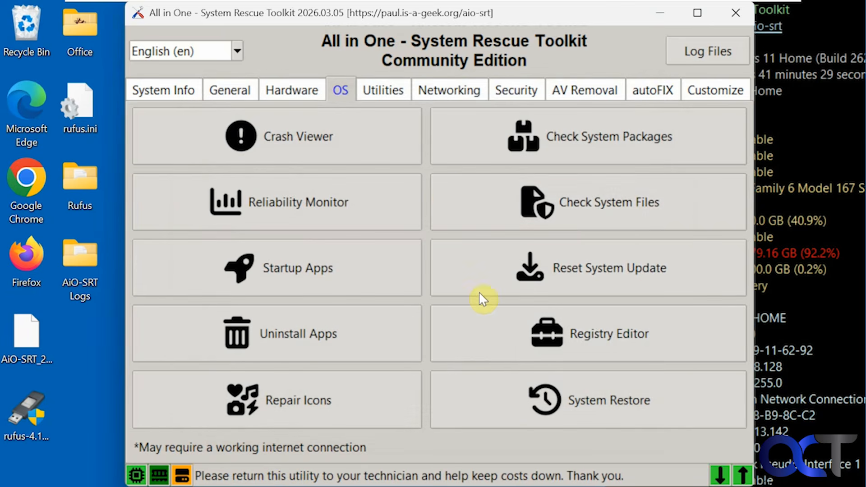
{"action": "left_click", "coordinate": [479, 324]}
{"action": "left_click_drag", "start_coordinate": [723, 95], "coordinate": [397, 91]}
{"action": "left_click", "coordinate": [709, 83]}
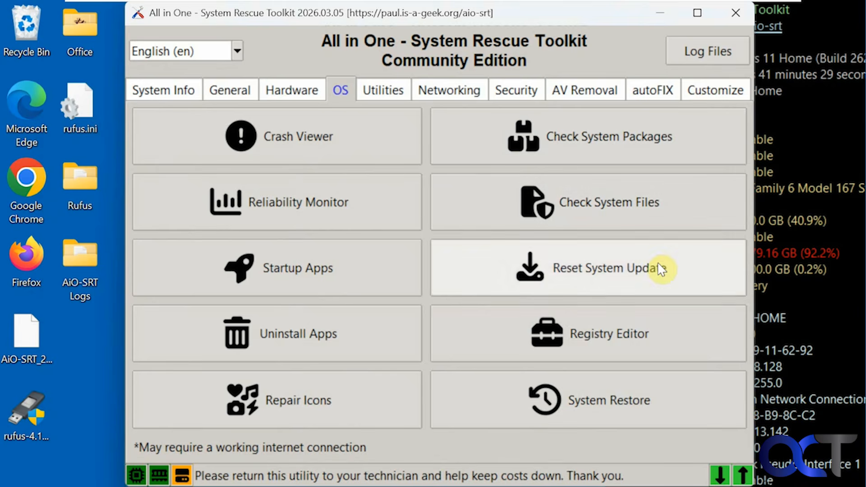
Step: Open System Restore and the Uninstall Apps program list from the OS tools, looking over and closing each one
{"action": "left_click", "coordinate": [640, 378]}
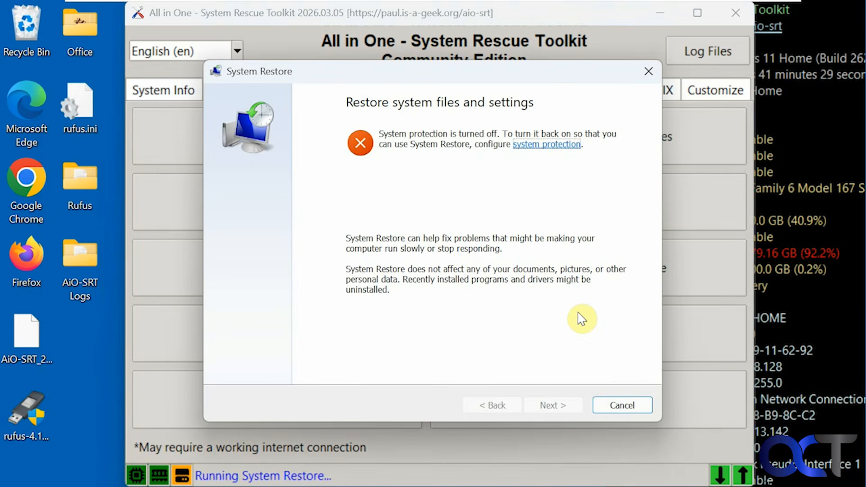
{"action": "left_click", "coordinate": [648, 71]}
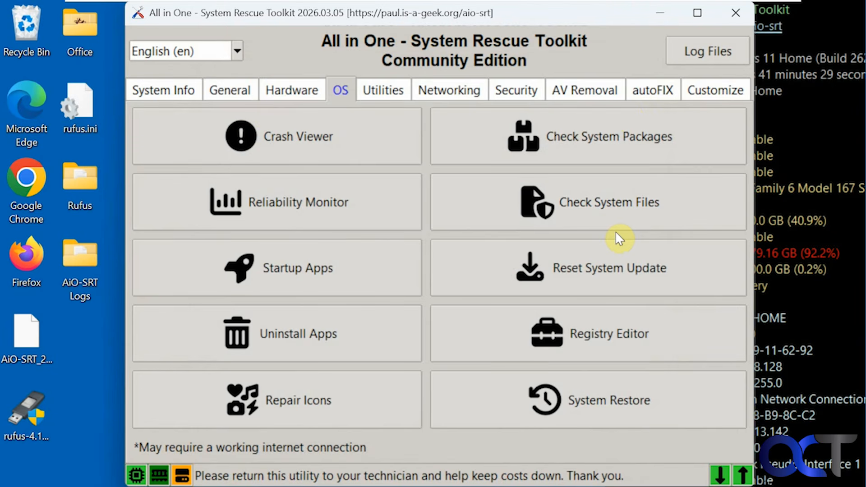
{"action": "left_click", "coordinate": [396, 318]}
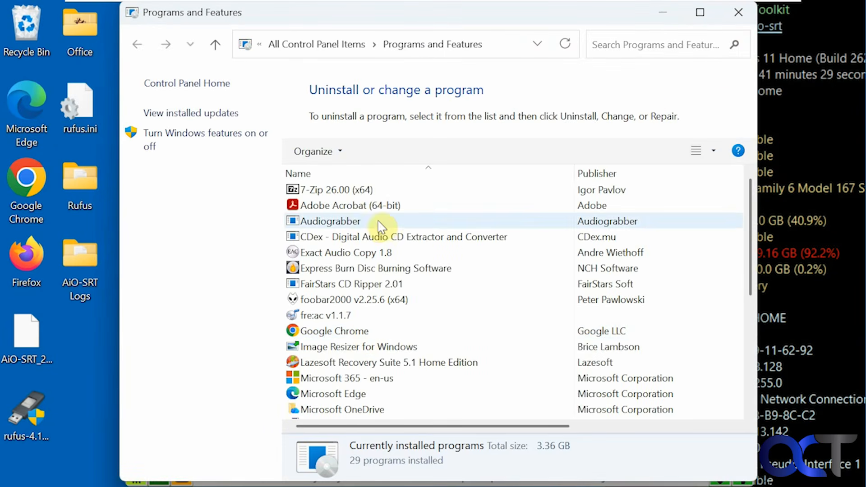
{"action": "left_click", "coordinate": [739, 22]}
Step: Look over the toolkit's Utilities tools and try Disk Cleanup
{"action": "left_click", "coordinate": [389, 96]}
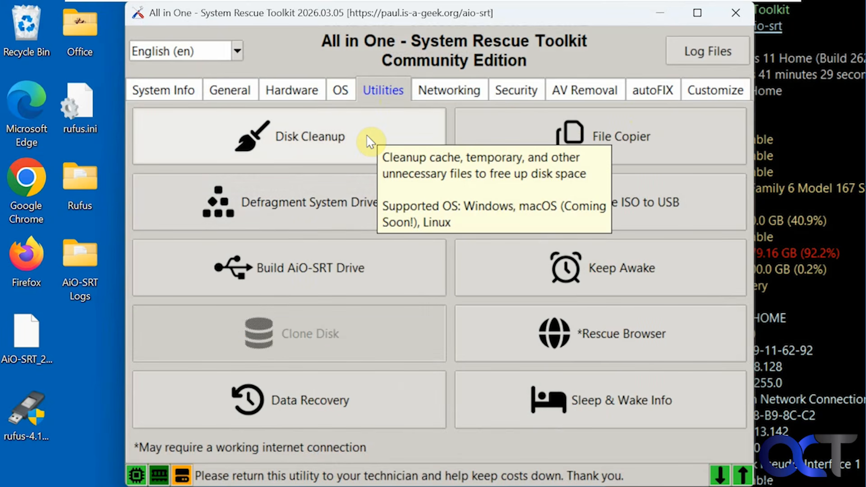
{"action": "left_click", "coordinate": [321, 135]}
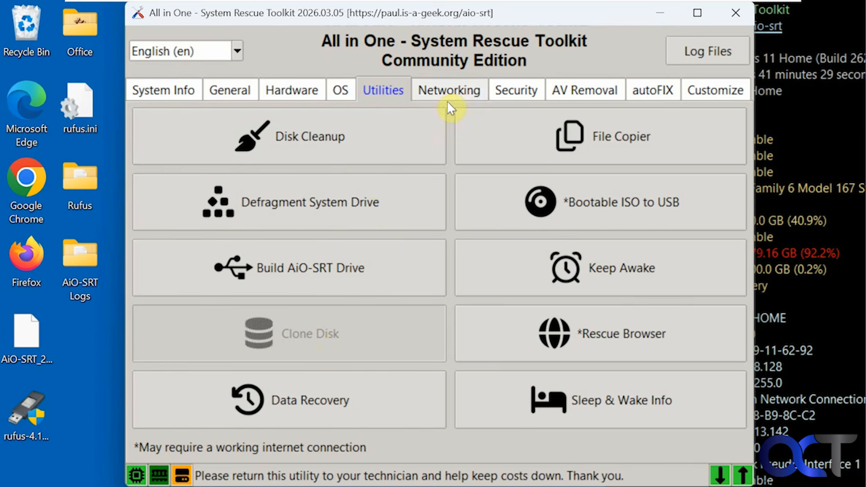
Step: From the toolkit's Networking tools, view the open ports report and the Windows Defender Firewall status, closing each one
{"action": "left_click", "coordinate": [448, 90]}
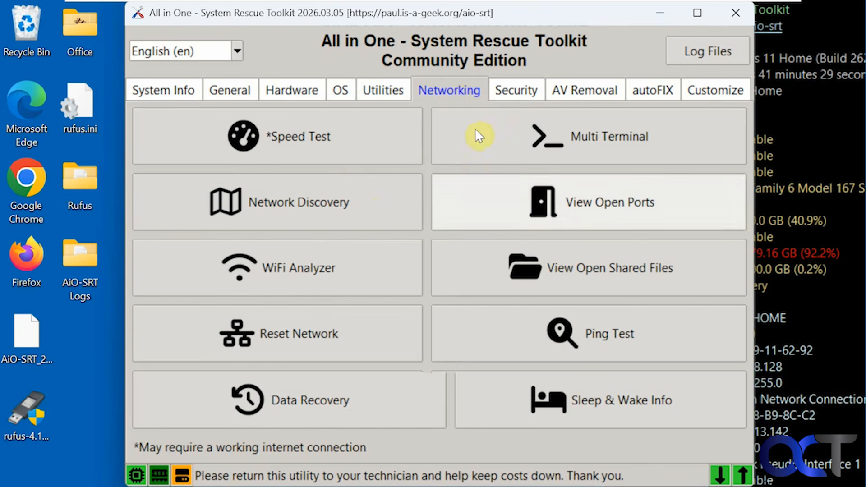
{"action": "left_click", "coordinate": [569, 207]}
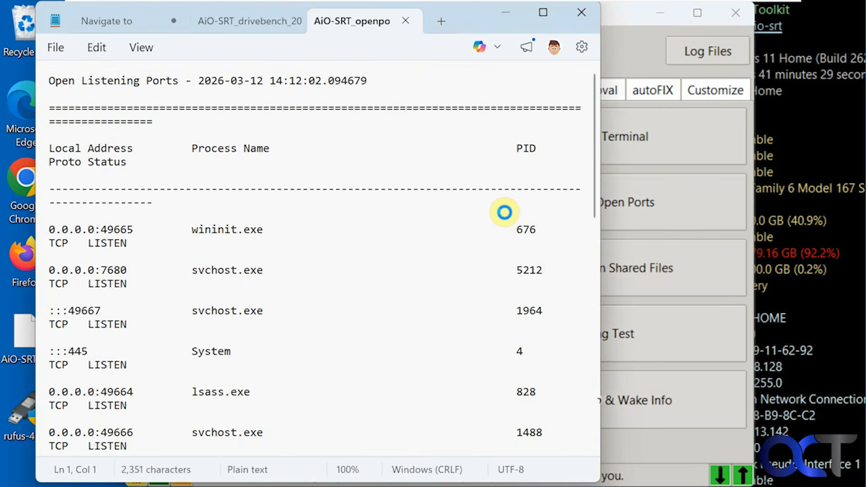
{"action": "left_click", "coordinate": [583, 12]}
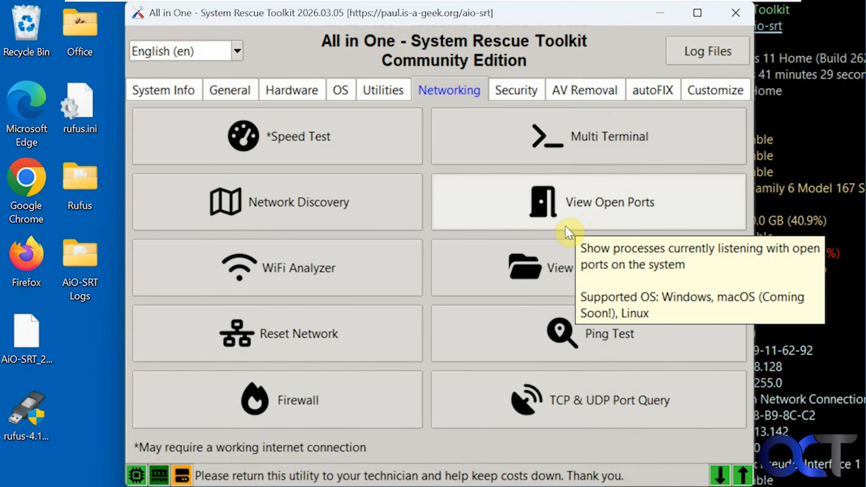
{"action": "left_click", "coordinate": [339, 400]}
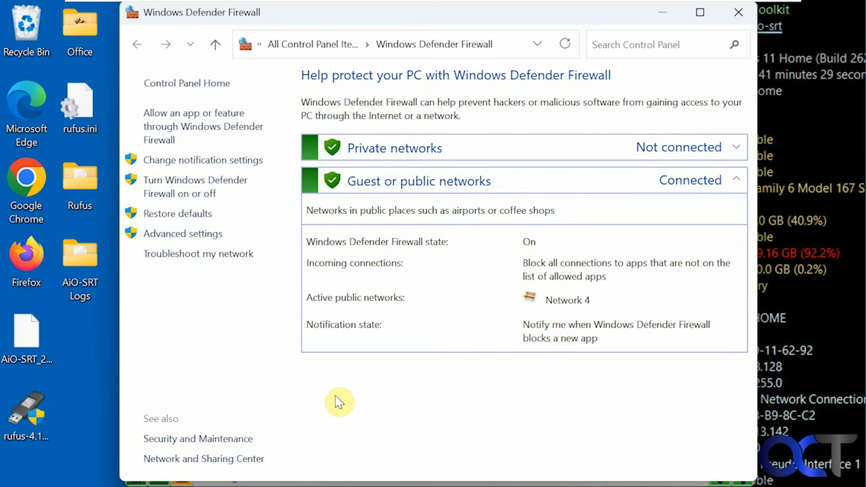
{"action": "left_click", "coordinate": [738, 12]}
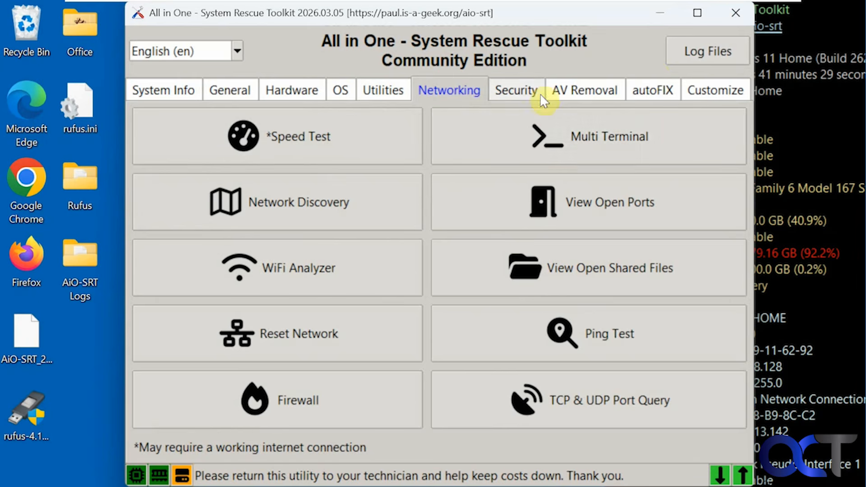
Step: Look through the toolkit's Security, AV Removal, autoFIX and Customize sections and close the toolkit
{"action": "left_click", "coordinate": [524, 90]}
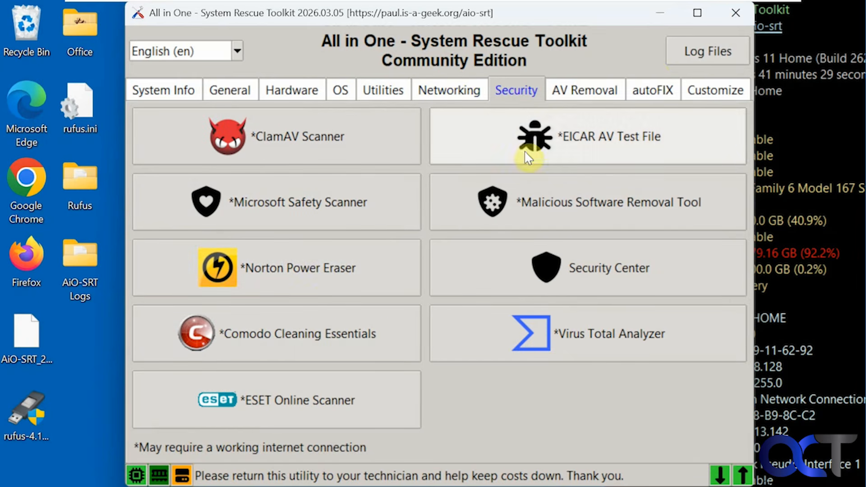
{"action": "left_click", "coordinate": [567, 91]}
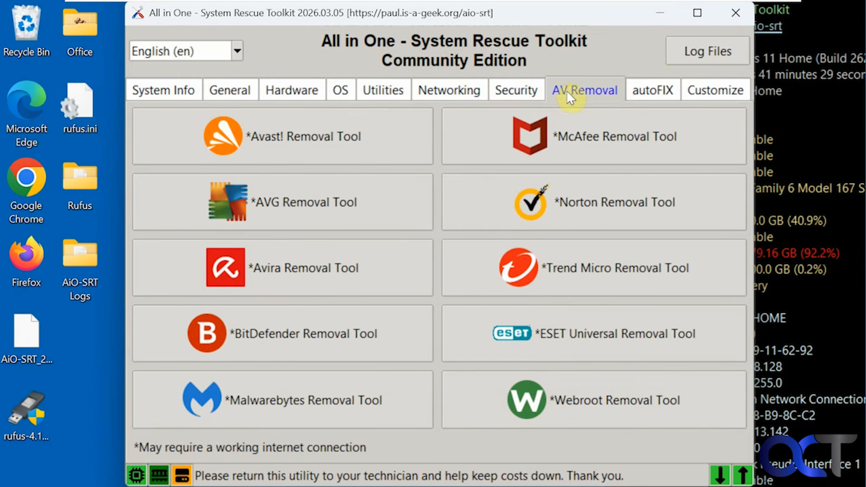
{"action": "left_click", "coordinate": [652, 92]}
{"action": "left_click", "coordinate": [697, 94]}
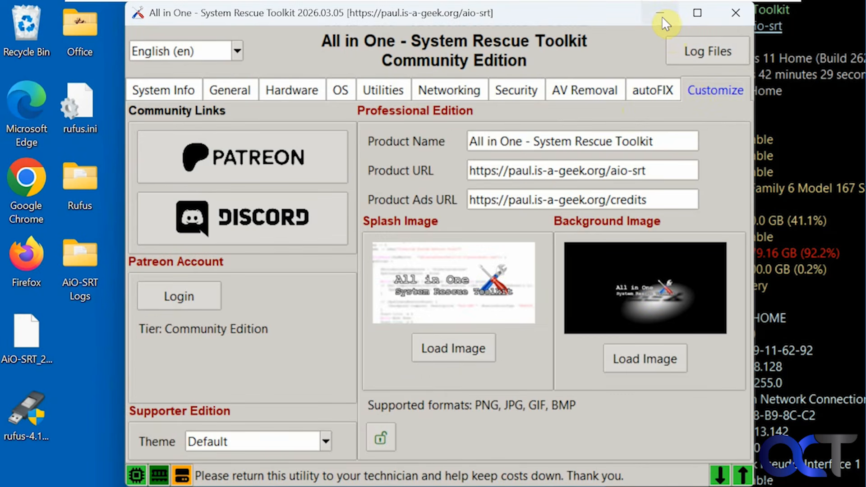
{"action": "left_click", "coordinate": [731, 18]}
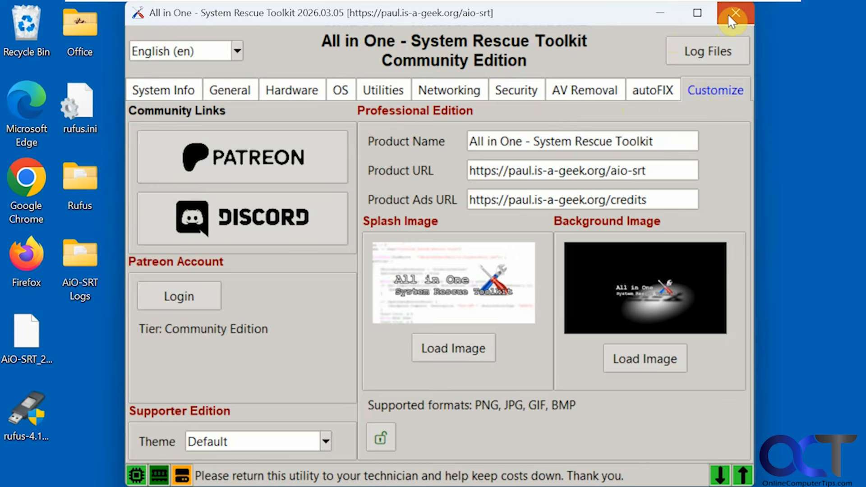